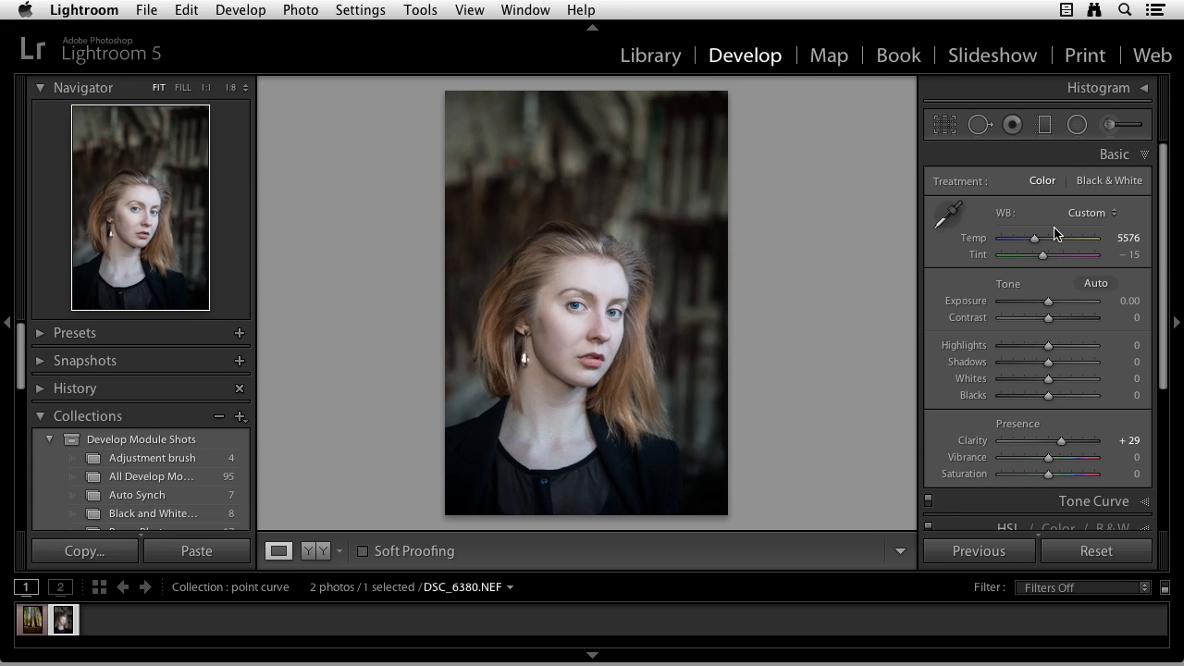
# Open the Tone Curve settings and lower the Highlights region to −16
pyautogui.scroll(-3, 1023, 317)
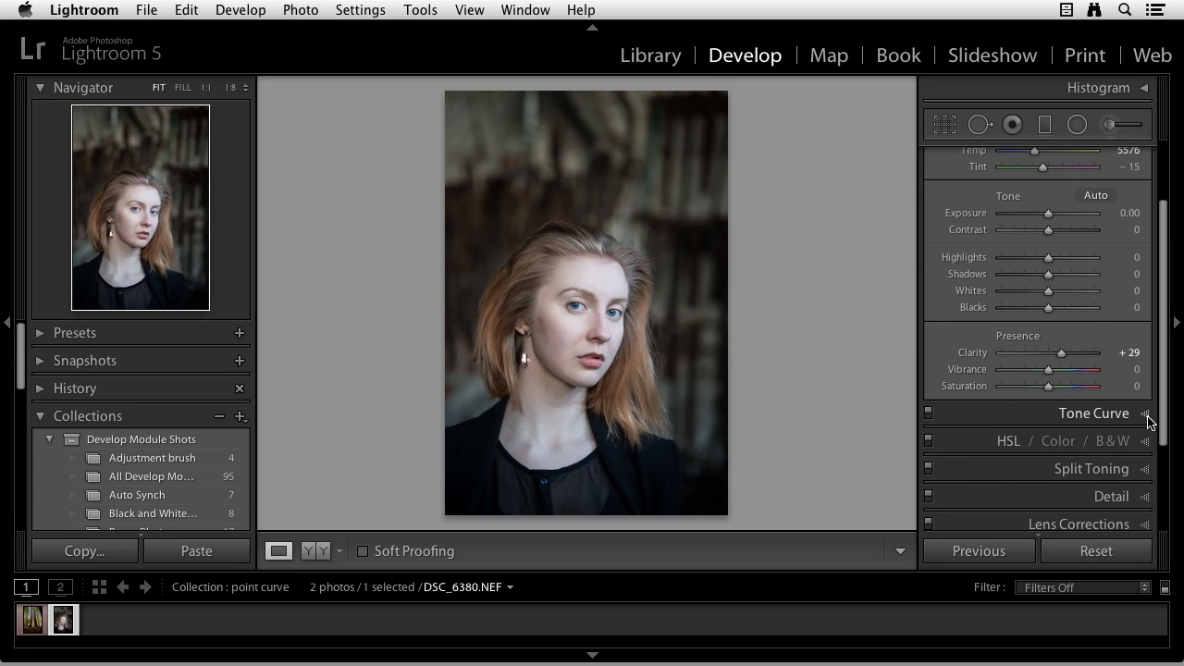
pyautogui.click(1145, 413)
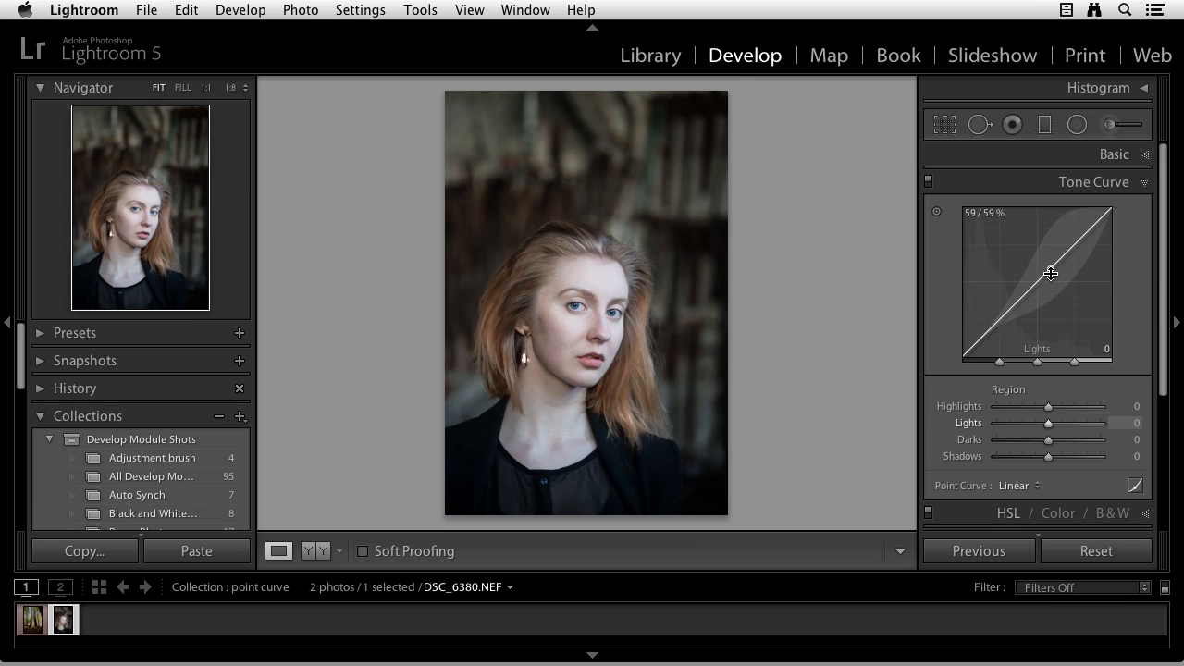
pyautogui.moveTo(1048, 411)
pyautogui.mouseDown()
pyautogui.moveTo(1098, 411)
pyautogui.moveTo(987, 412)
pyautogui.moveTo(1110, 413)
pyautogui.moveTo(998, 412)
pyautogui.moveTo(1056, 413)
pyautogui.mouseUp()
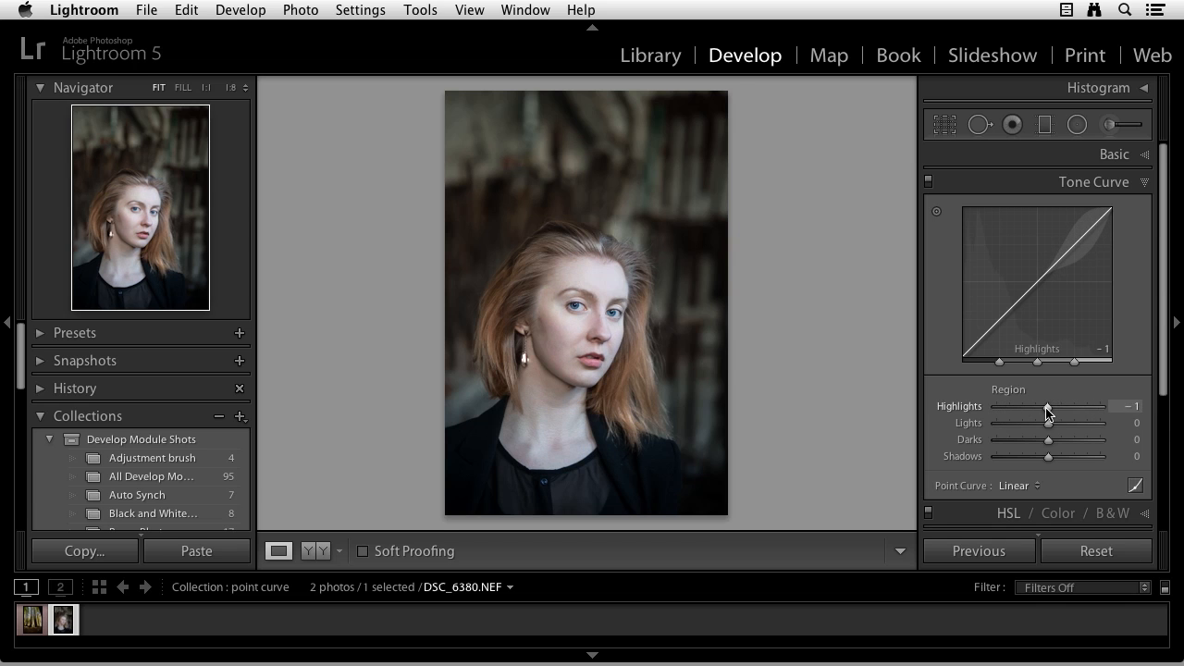
pyautogui.doubleClick(1054, 410)
pyautogui.moveTo(1088, 233)
pyautogui.mouseDown()
pyautogui.moveTo(1087, 246)
pyautogui.moveTo(1086, 212)
pyautogui.moveTo(1087, 234)
pyautogui.mouseUp()
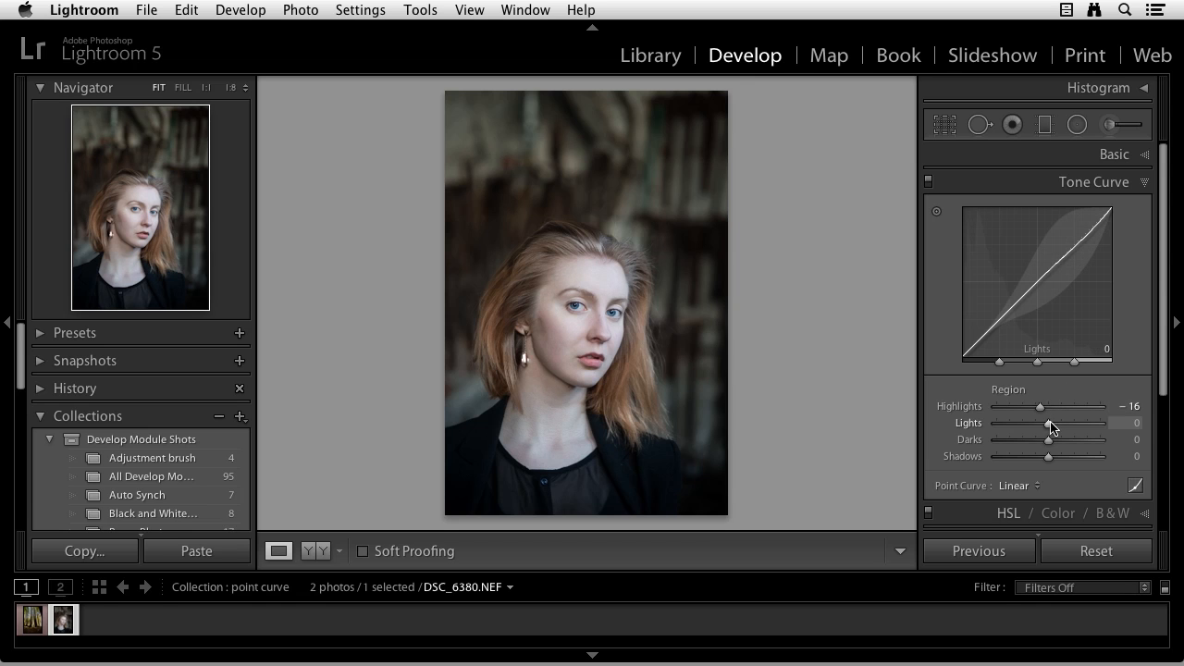
# Raise the tone curve's Lights region to +71, reset it, and reset all region adjustments
pyautogui.moveTo(1048, 424); pyautogui.dragTo(1084, 425)
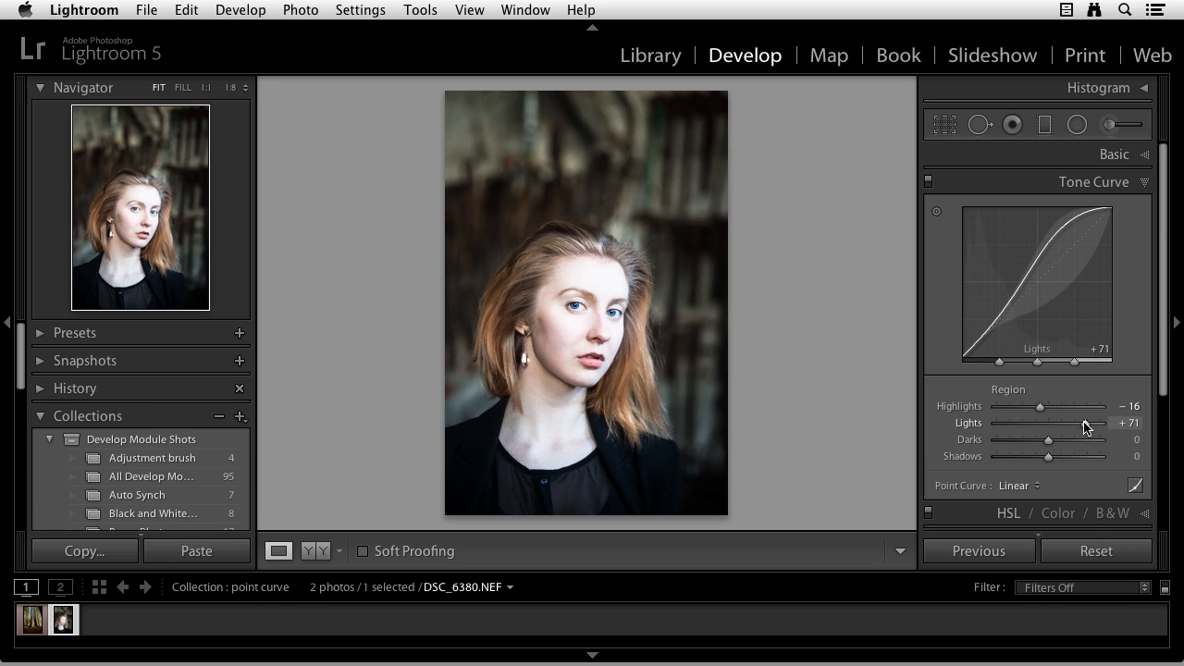
pyautogui.doubleClick(1085, 424)
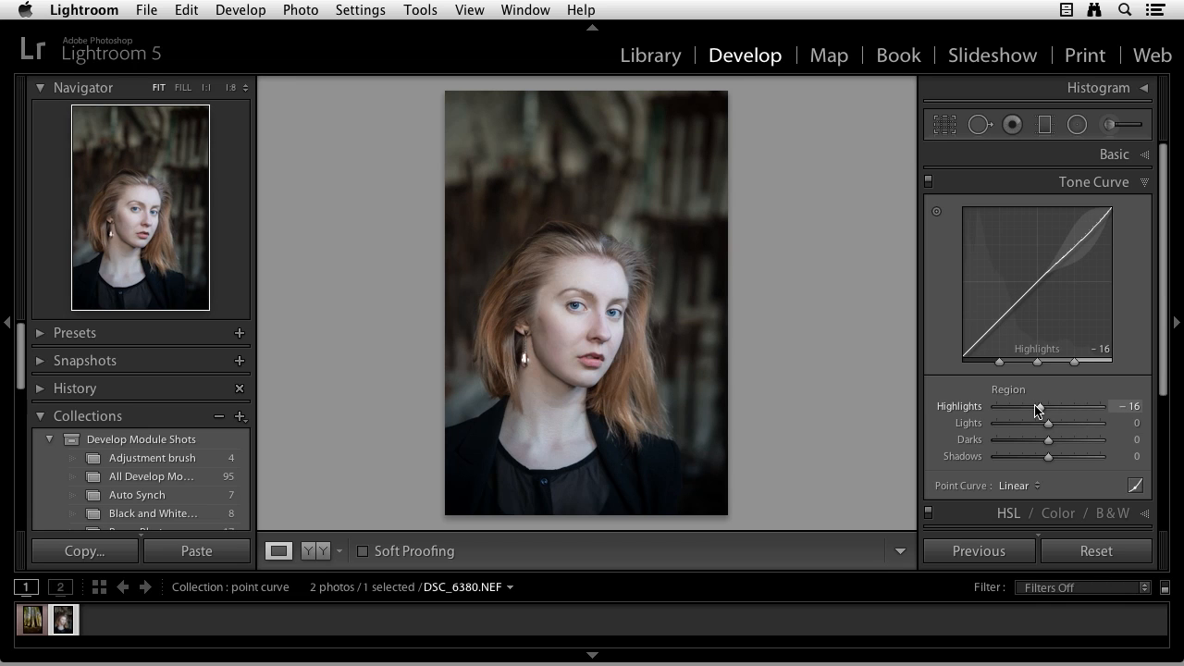
pyautogui.press('alt')
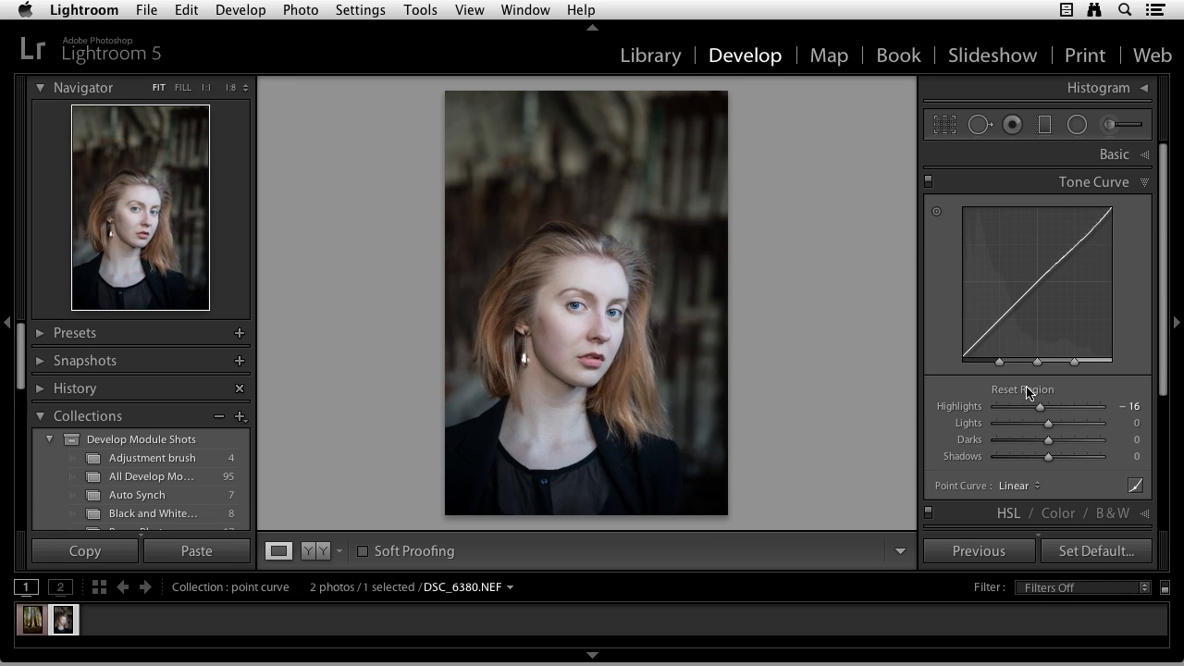
pyautogui.click(1033, 392)
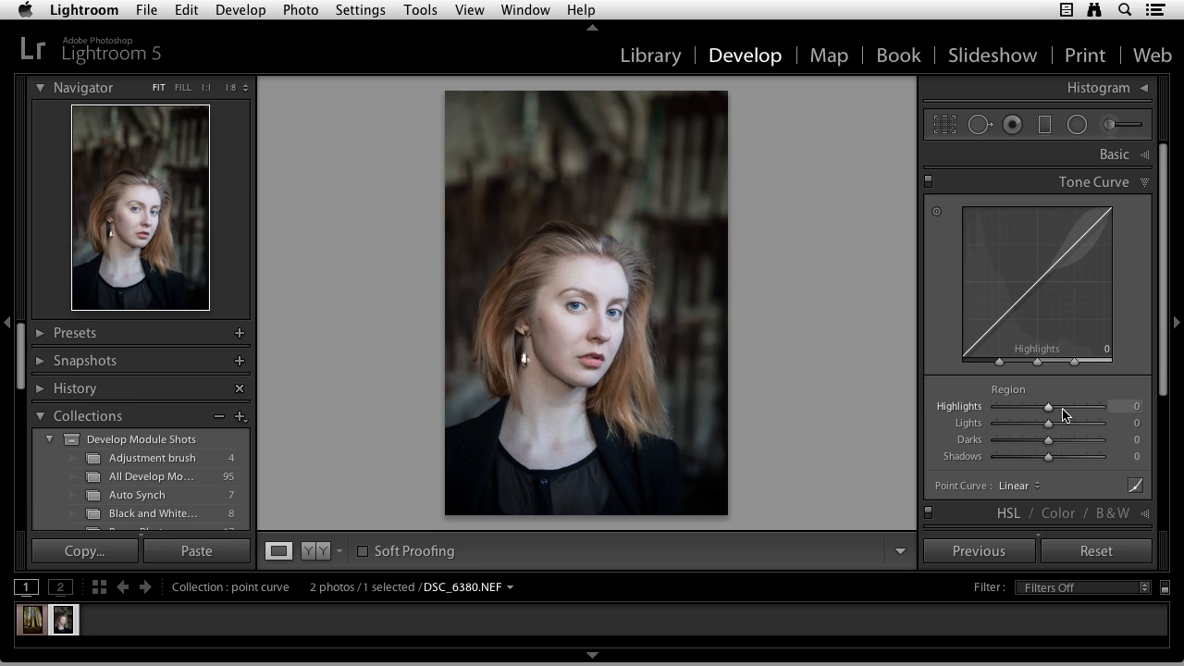
# Try the Darks region at +75 and the Shadows region at +58, resetting each to 0
pyautogui.moveTo(1047, 442); pyautogui.dragTo(1088, 446)
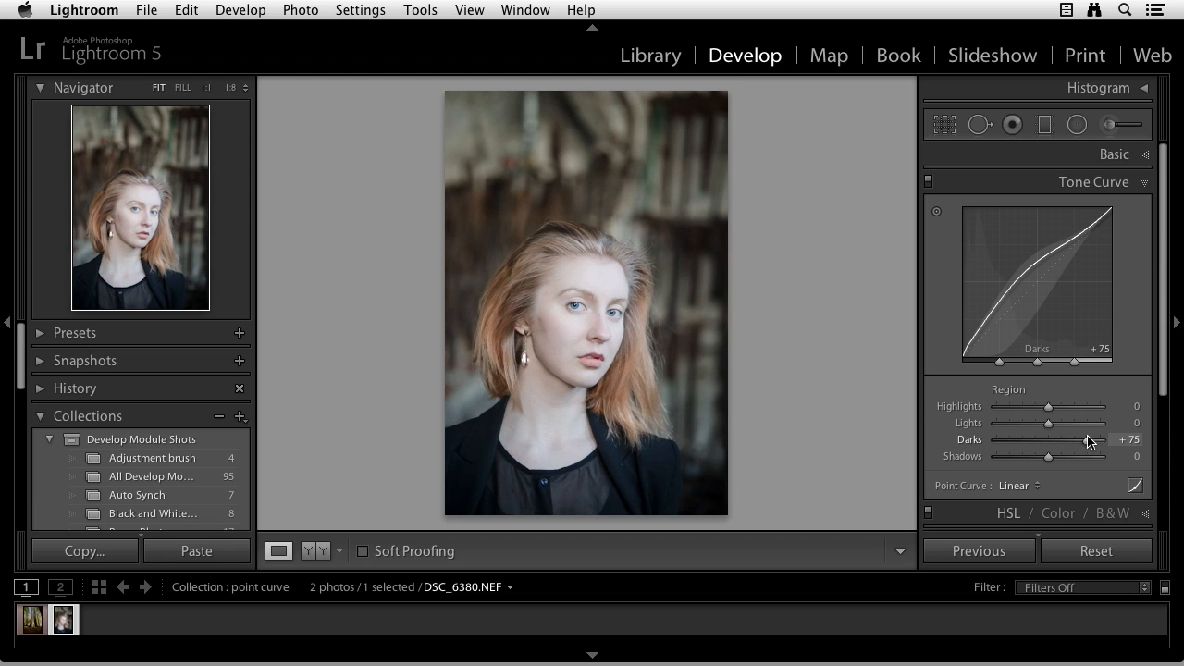
pyautogui.doubleClick(1089, 441)
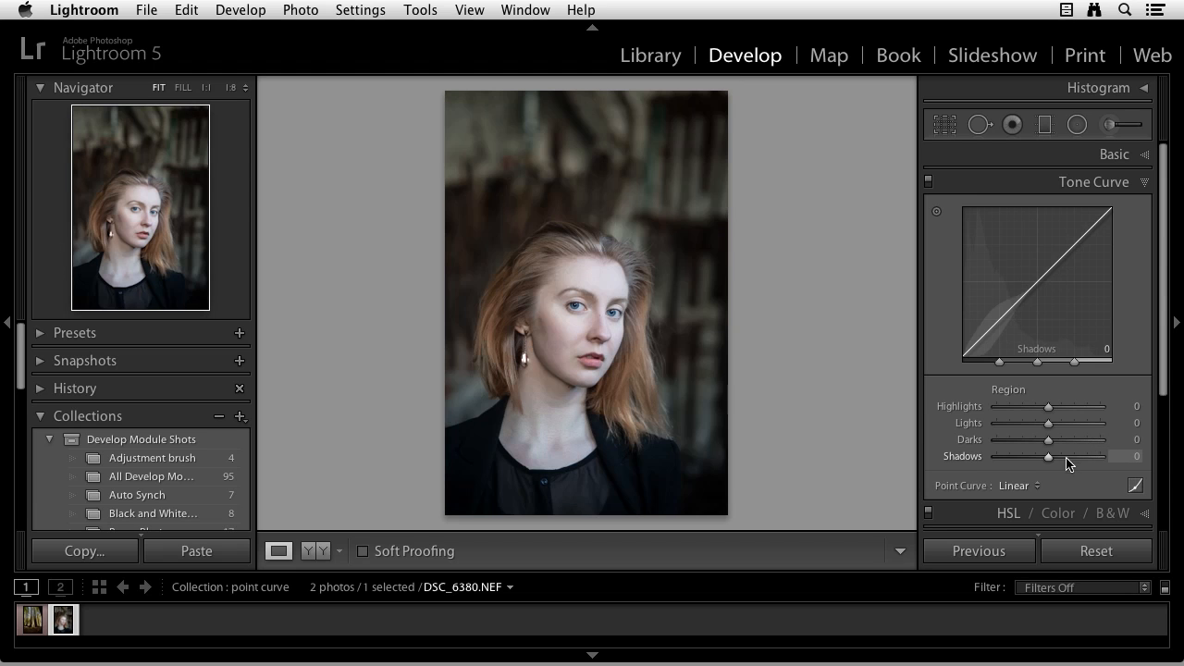
pyautogui.moveTo(1049, 460); pyautogui.dragTo(1080, 463)
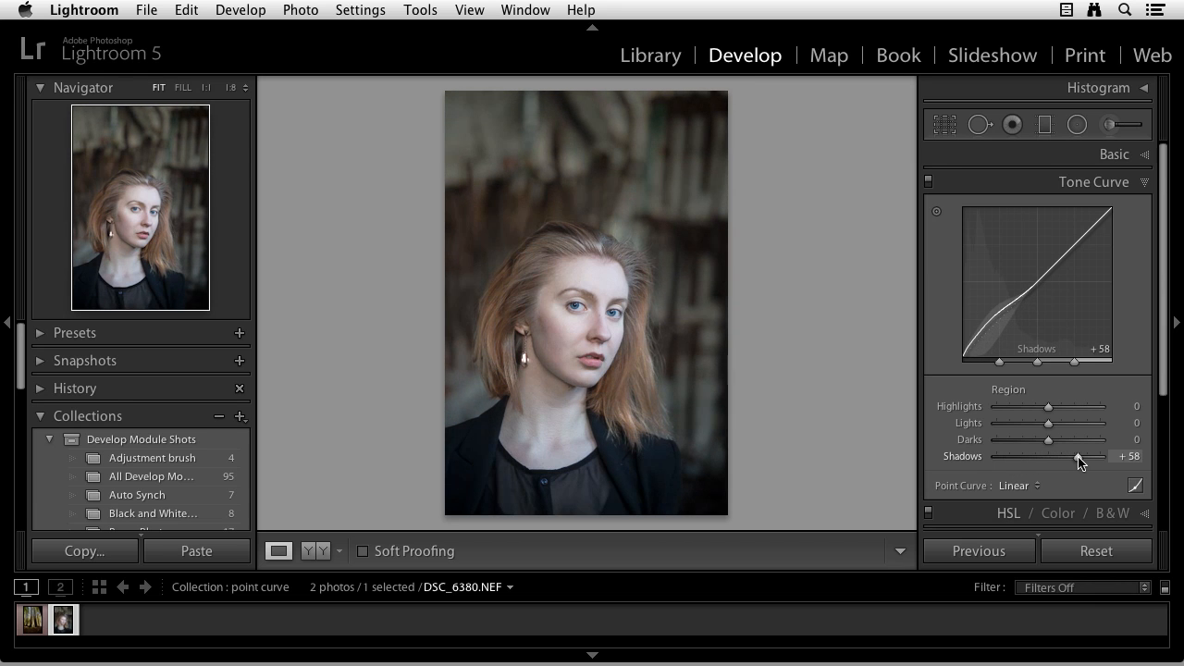
pyautogui.doubleClick(1078, 458)
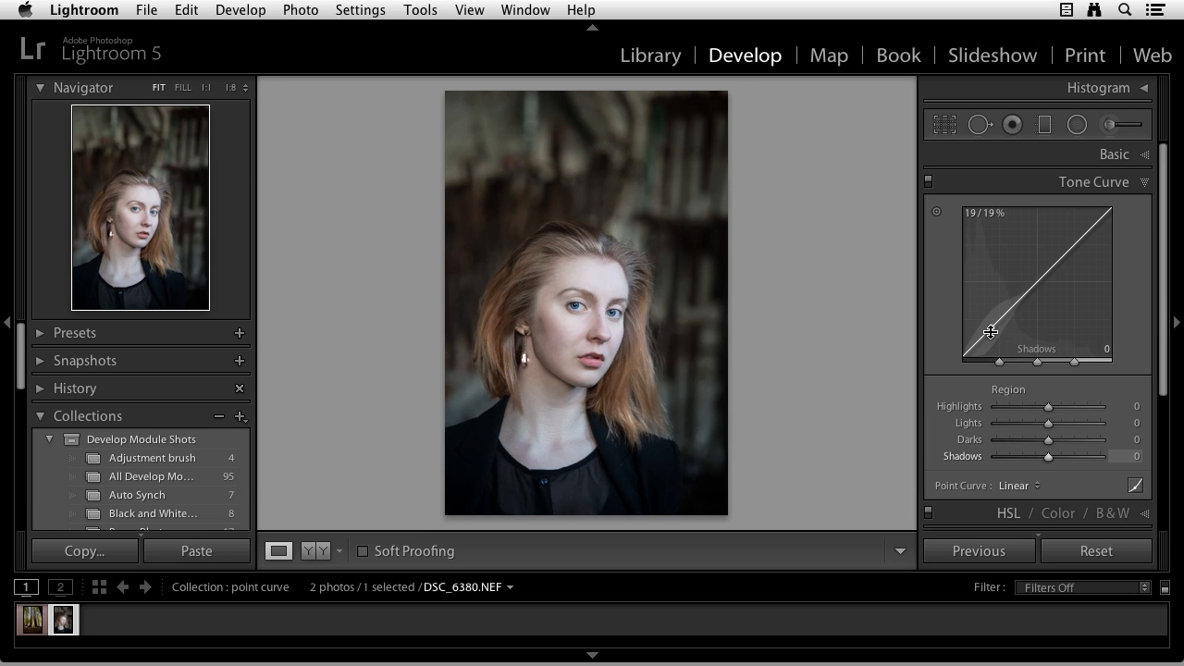
# Raise the Darks to +58 directly on the curve and reset the region adjustments
pyautogui.moveTo(993, 325)
pyautogui.mouseDown()
pyautogui.moveTo(993, 341)
pyautogui.moveTo(993, 312)
pyautogui.mouseUp()
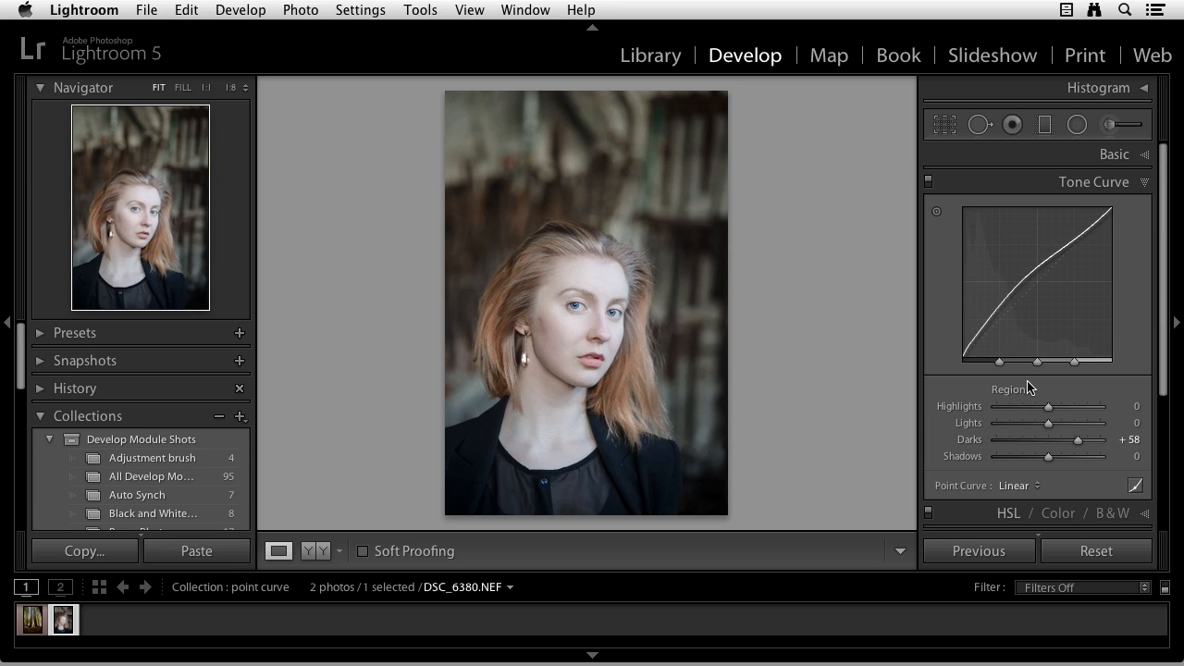
pyautogui.keyDown('alt'); pyautogui.click(1022, 390); pyautogui.keyUp('alt')
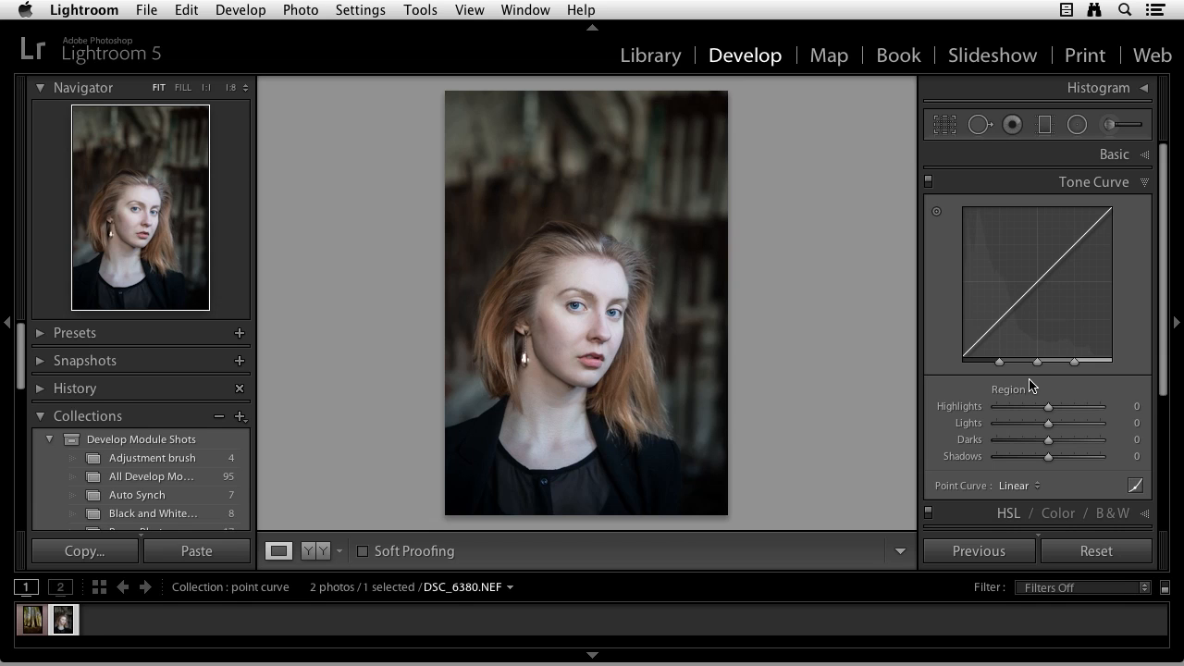
# Use the targeted adjustment tool on the photo to set Highlights to −70, raising Shadows to +81 and returning them to 0
pyautogui.click(937, 213)
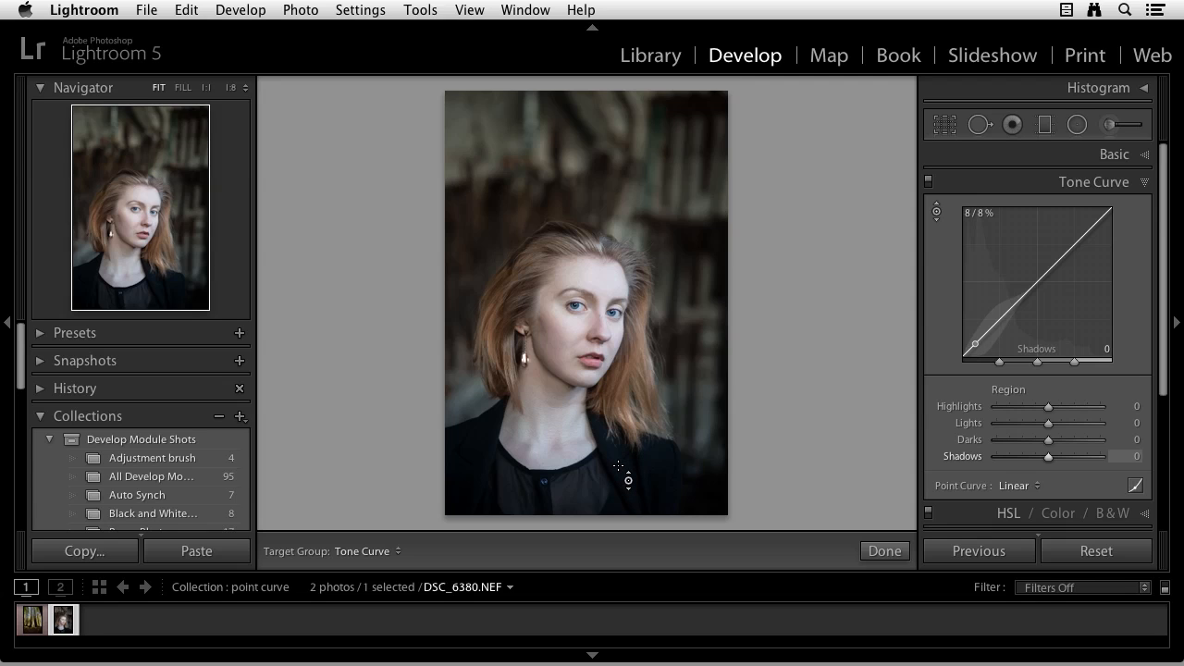
pyautogui.moveTo(544, 481); pyautogui.dragTo(544, 409)
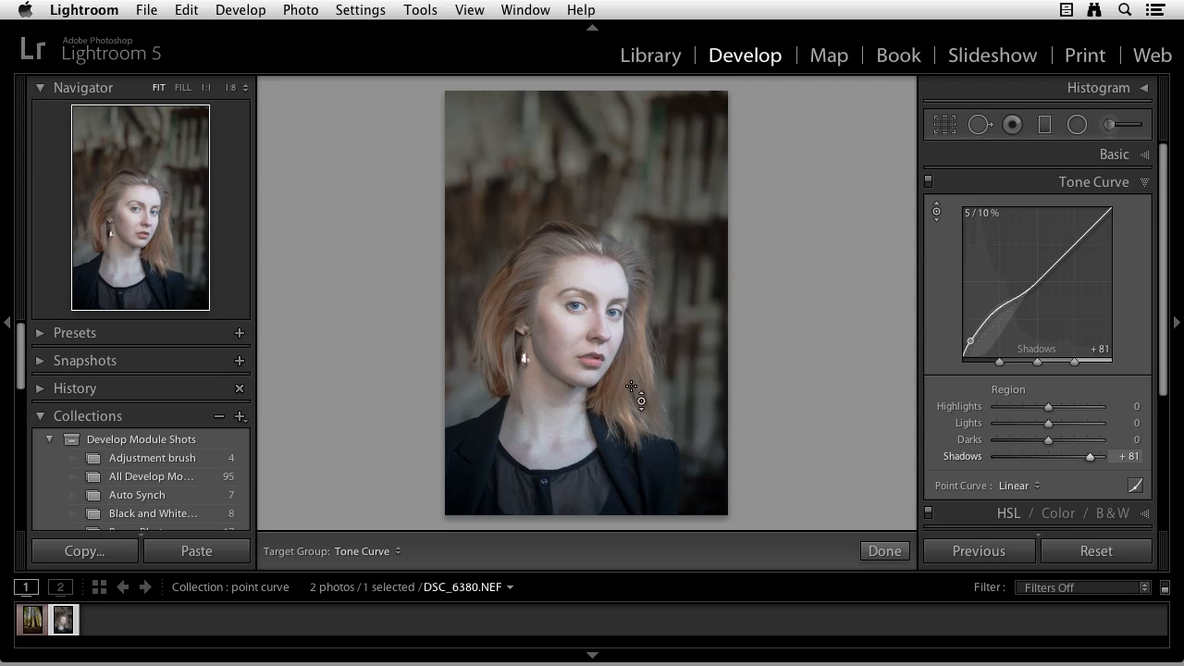
pyautogui.moveTo(605, 267); pyautogui.dragTo(605, 299)
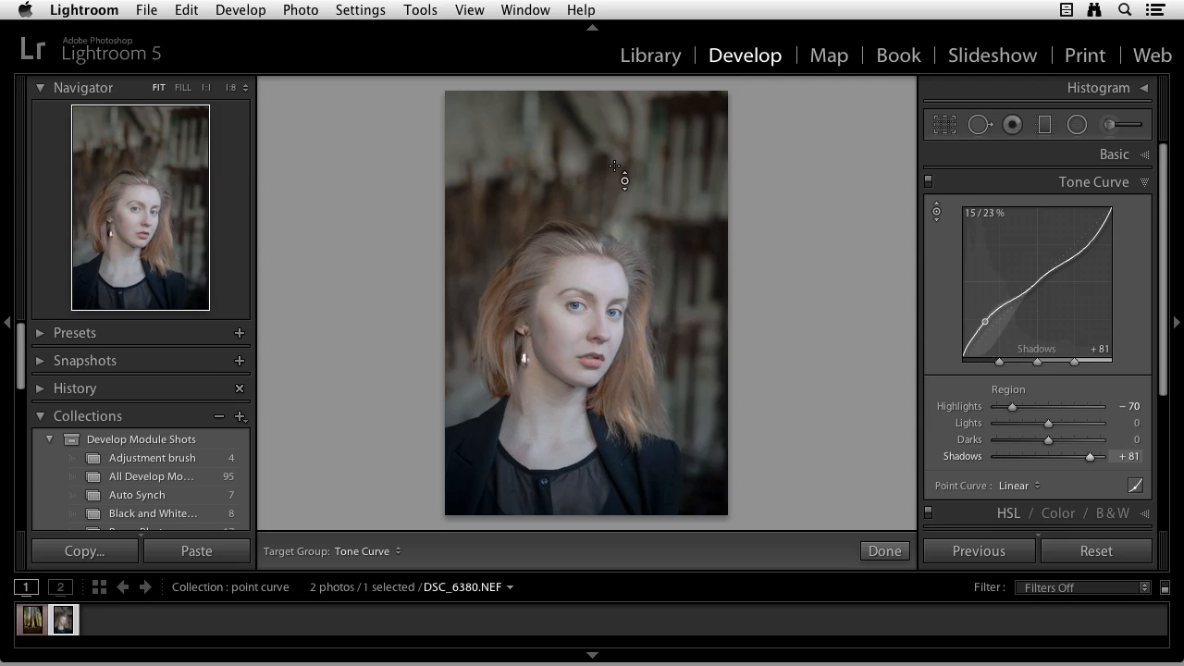
pyautogui.moveTo(614, 166); pyautogui.dragTo(614, 242)
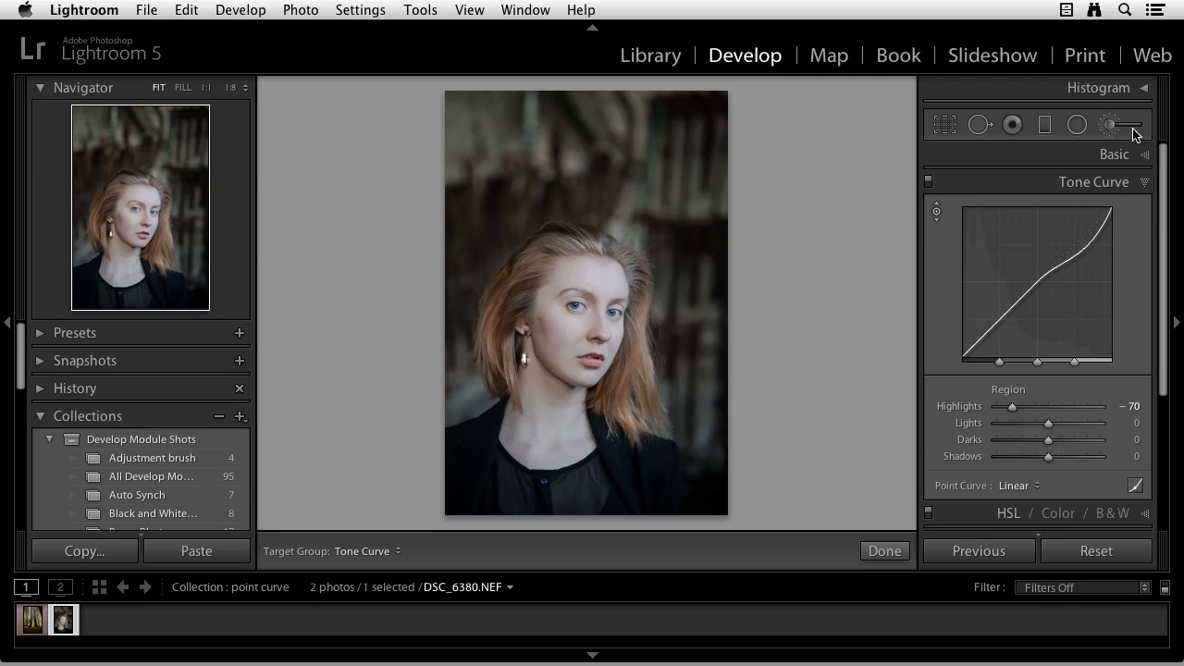
# Check the histogram, shift the tone curve's region splits with the highlights split at 76, and reset all curve adjustments
pyautogui.click(1145, 89)
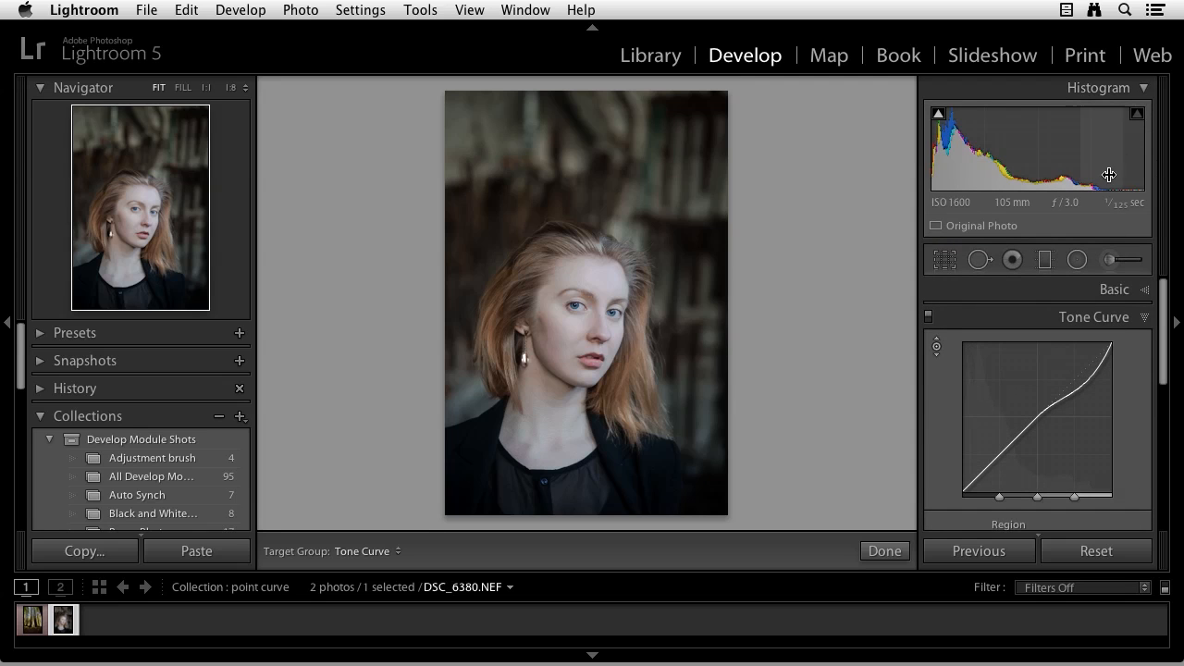
pyautogui.click(1142, 89)
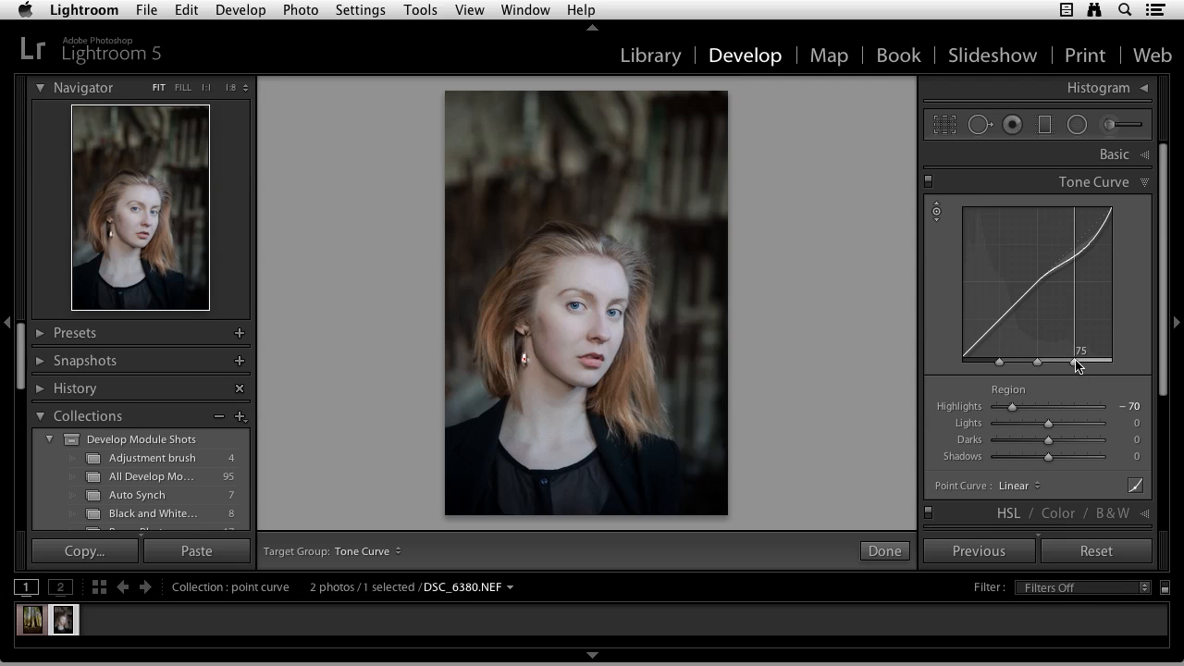
pyautogui.moveTo(1075, 365); pyautogui.dragTo(1094, 363)
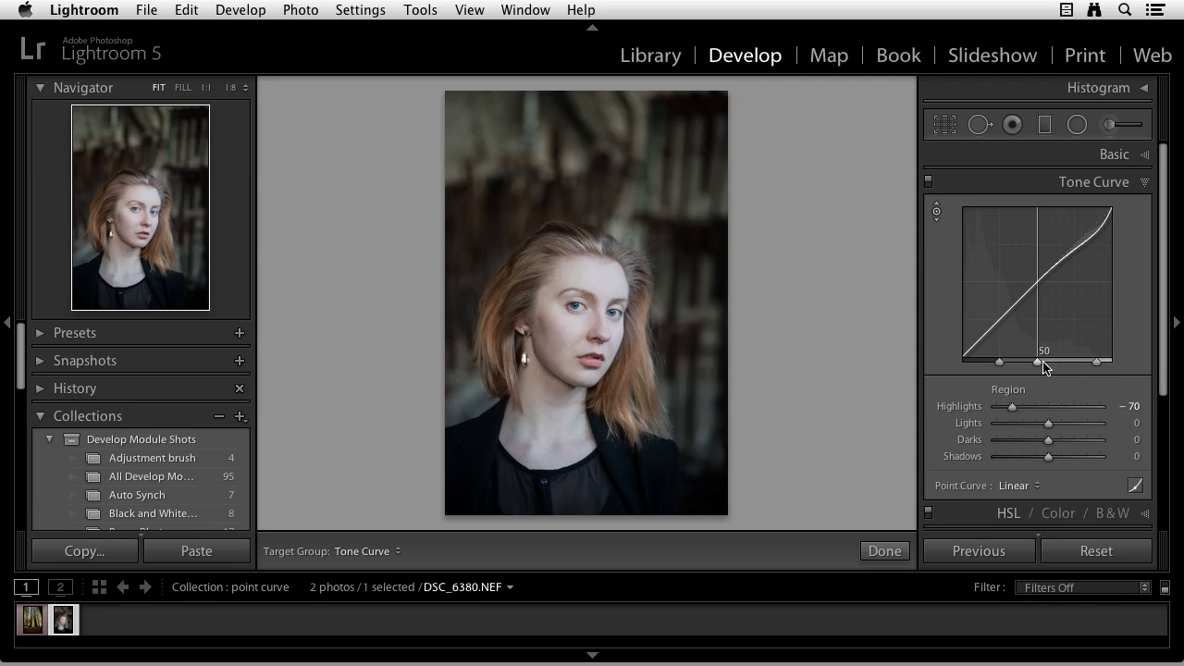
pyautogui.moveTo(1039, 367); pyautogui.dragTo(977, 367)
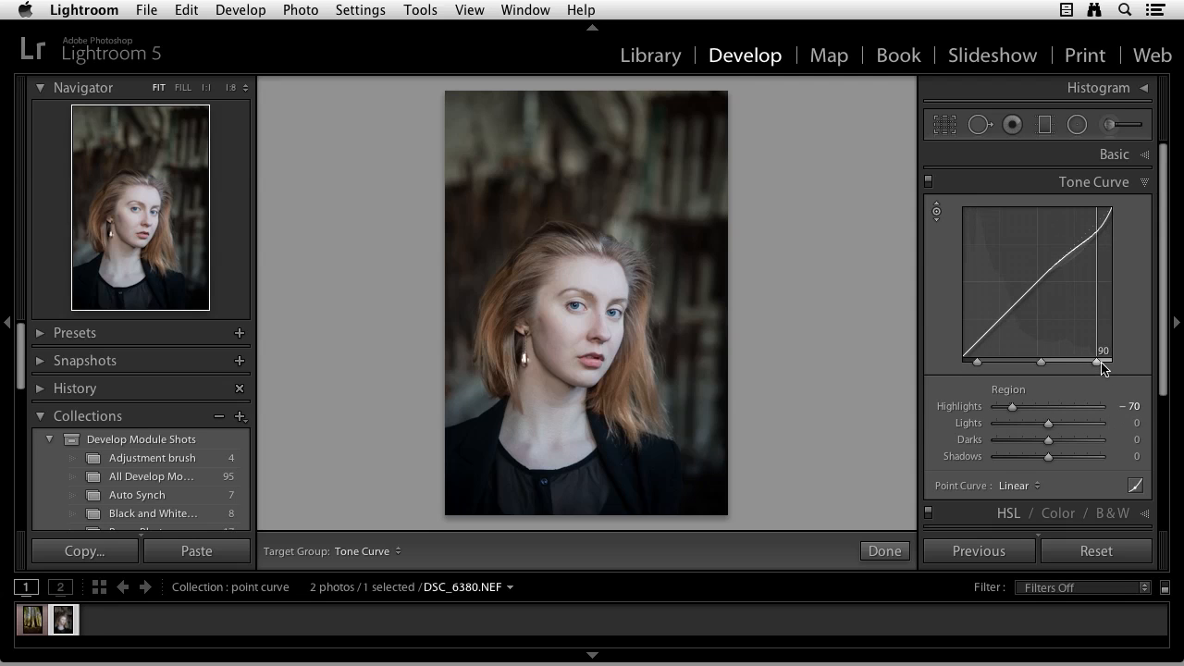
pyautogui.moveTo(1097, 363); pyautogui.dragTo(1075, 363)
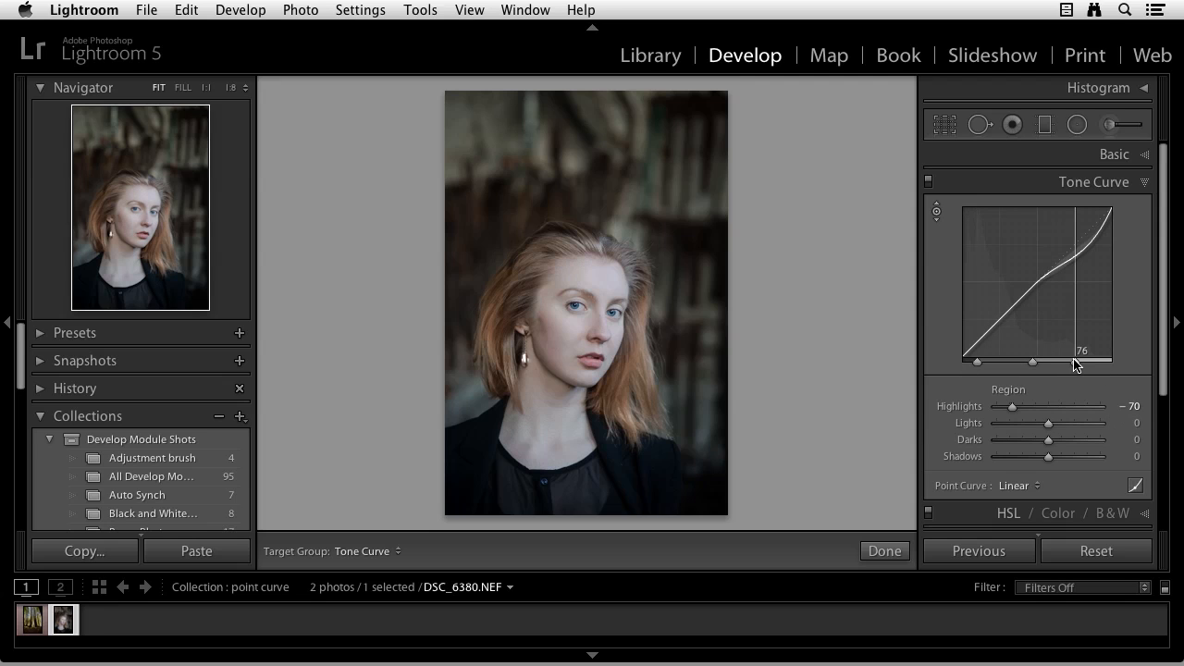
pyautogui.rightClick(1004, 255)
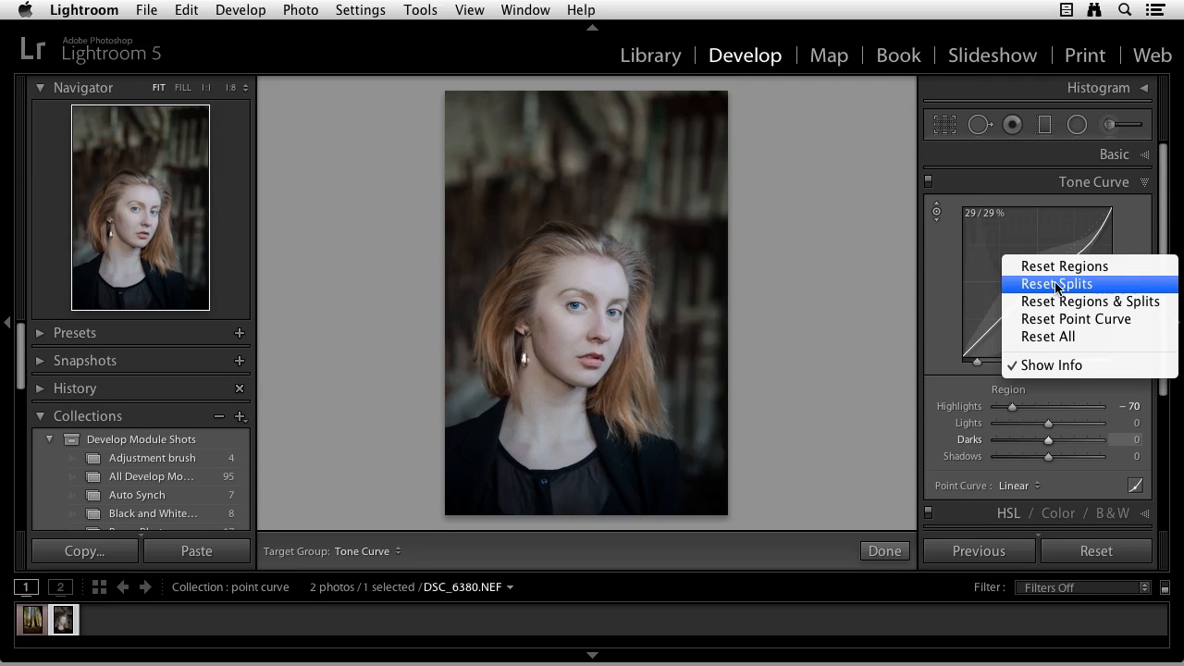
pyautogui.click(1065, 340)
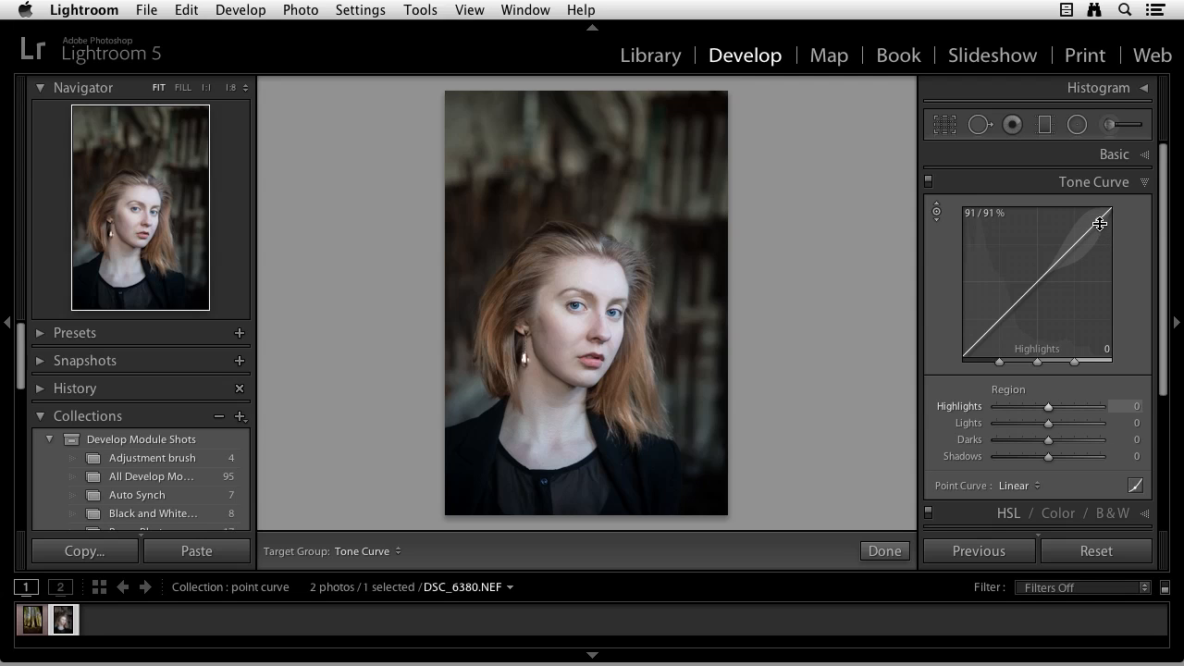
# Reshape the curve directly with Highlights at −100 and at +84 and Darks at −82, and reset the regions
pyautogui.moveTo(1097, 221); pyautogui.dragTo(1098, 239)
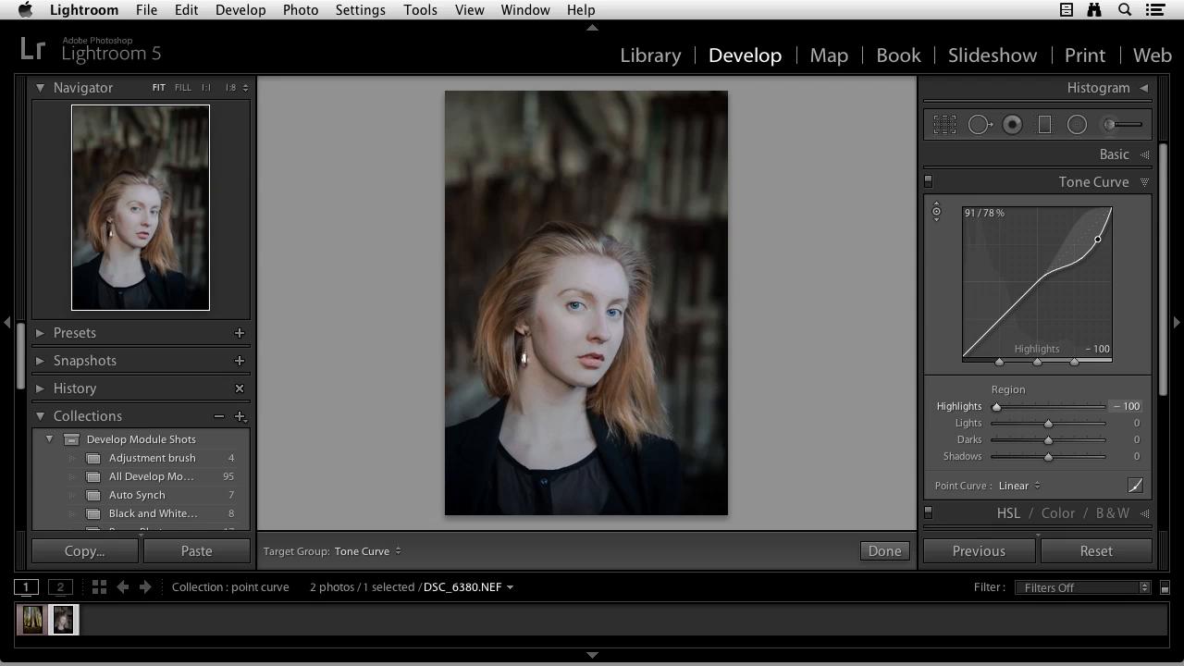
pyautogui.moveTo(1097, 239); pyautogui.dragTo(1098, 206)
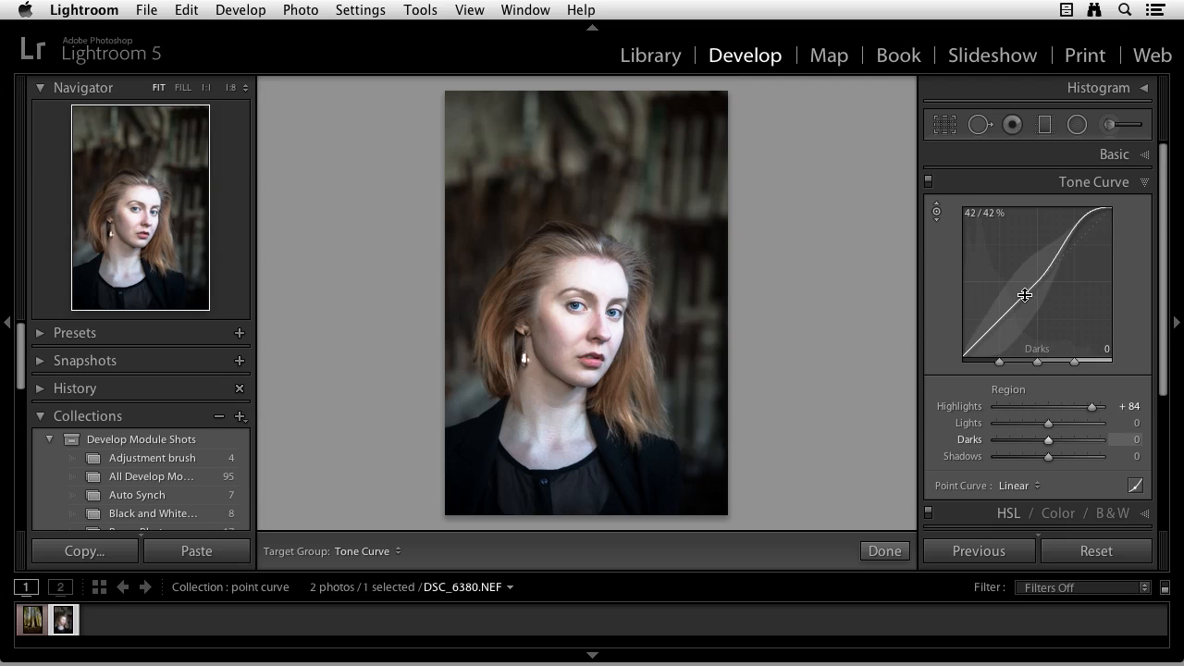
pyautogui.moveTo(1028, 290); pyautogui.dragTo(1030, 316)
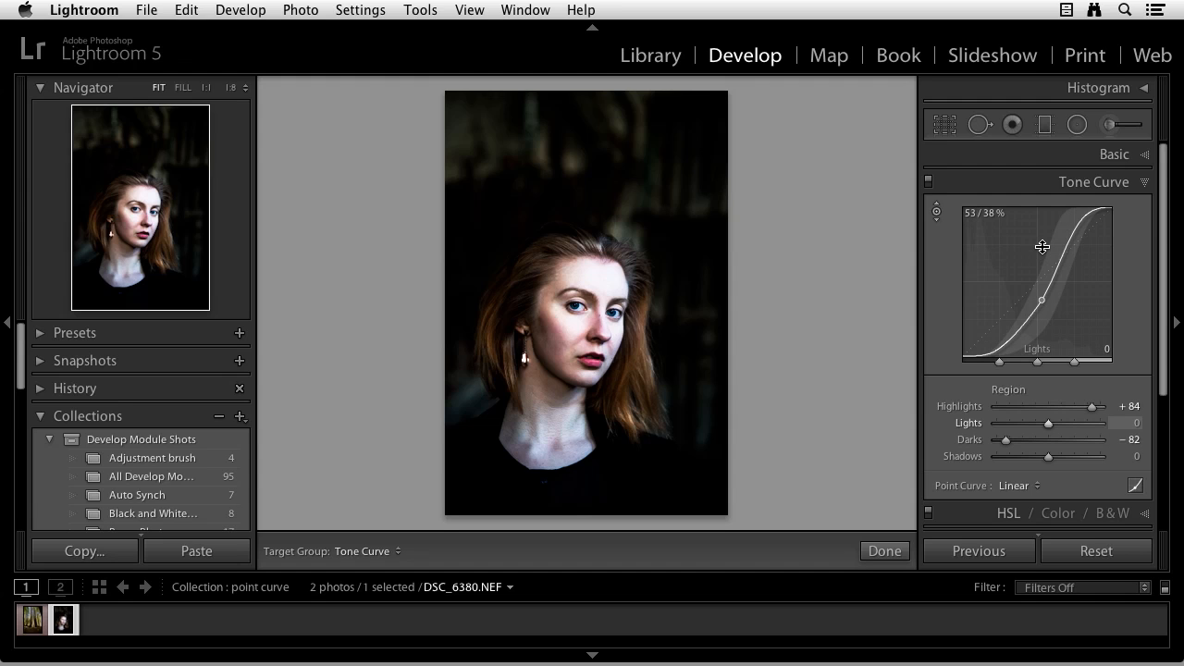
pyautogui.keyDown('alt'); pyautogui.click(1016, 396); pyautogui.keyUp('alt')
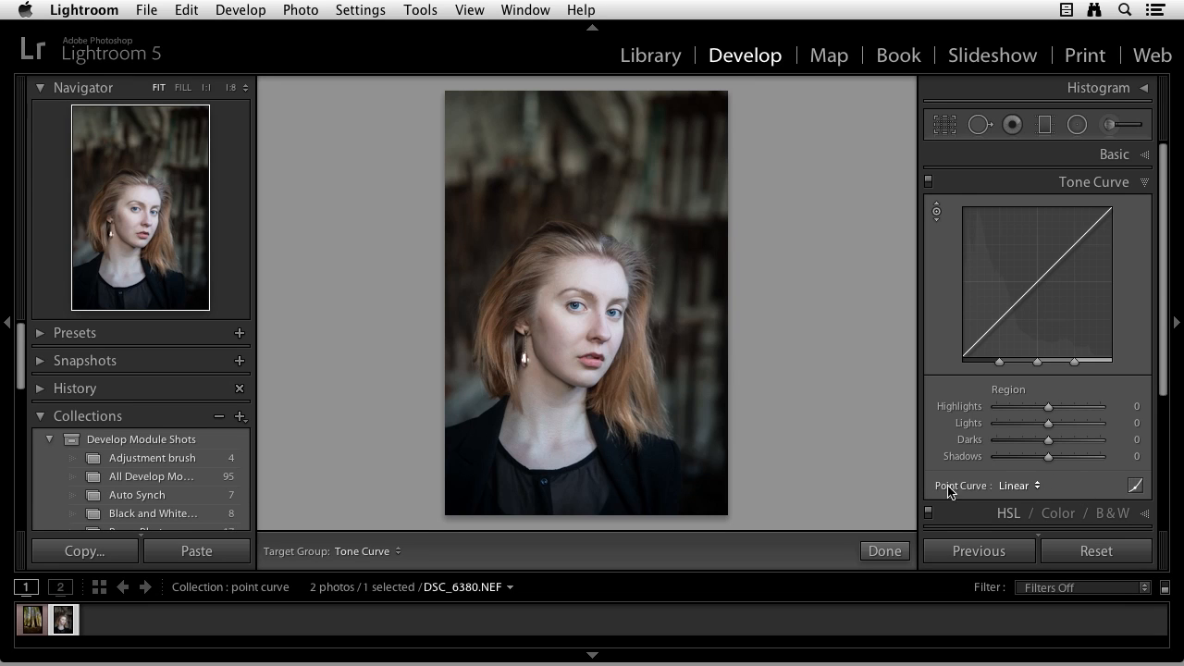
# Try the Strong Contrast and Medium Contrast point curve presets and restore the Linear preset
pyautogui.click(1023, 486)
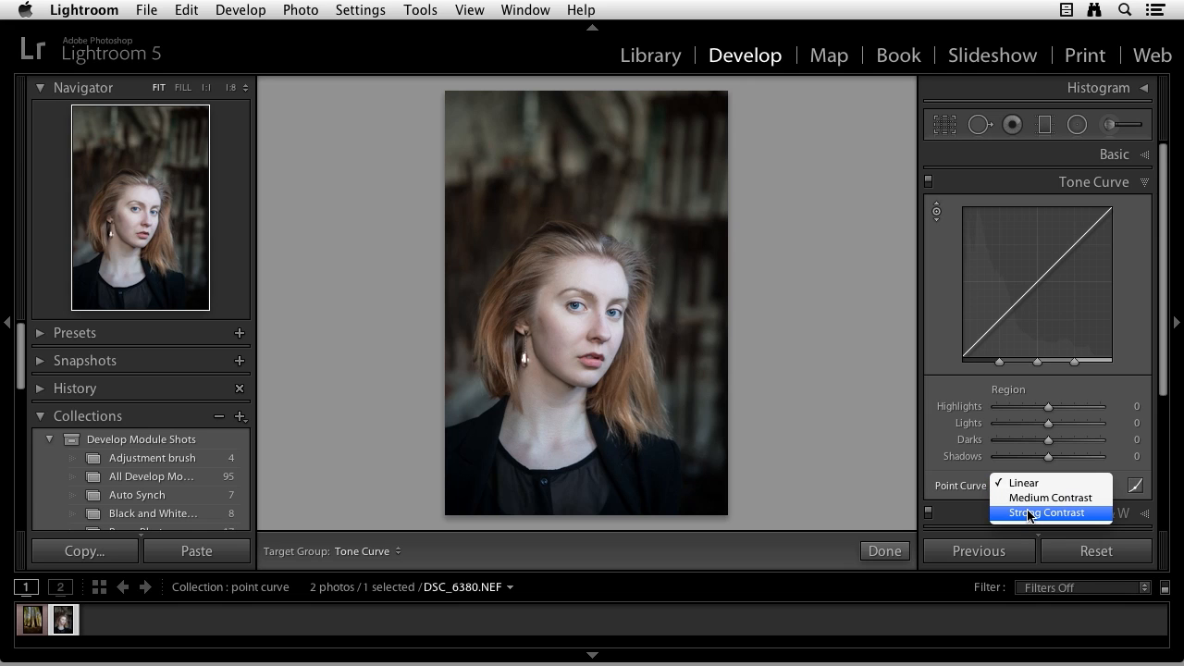
pyautogui.click(1029, 514)
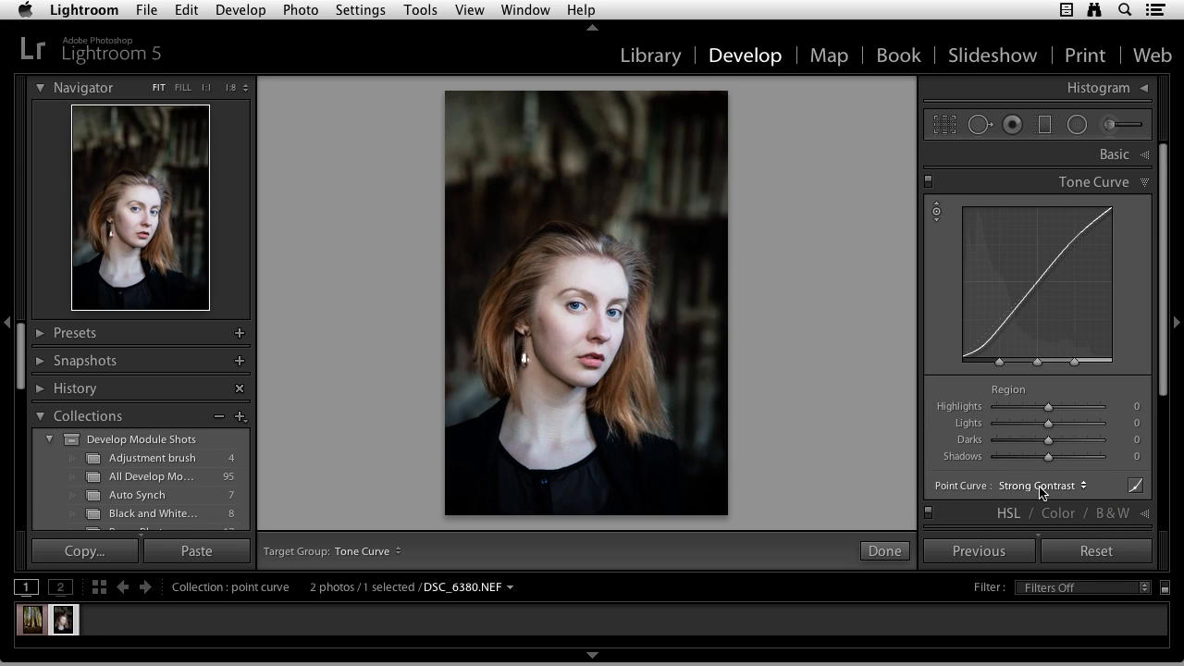
pyautogui.click(1040, 488)
pyautogui.click(1045, 468)
pyautogui.click(1040, 483)
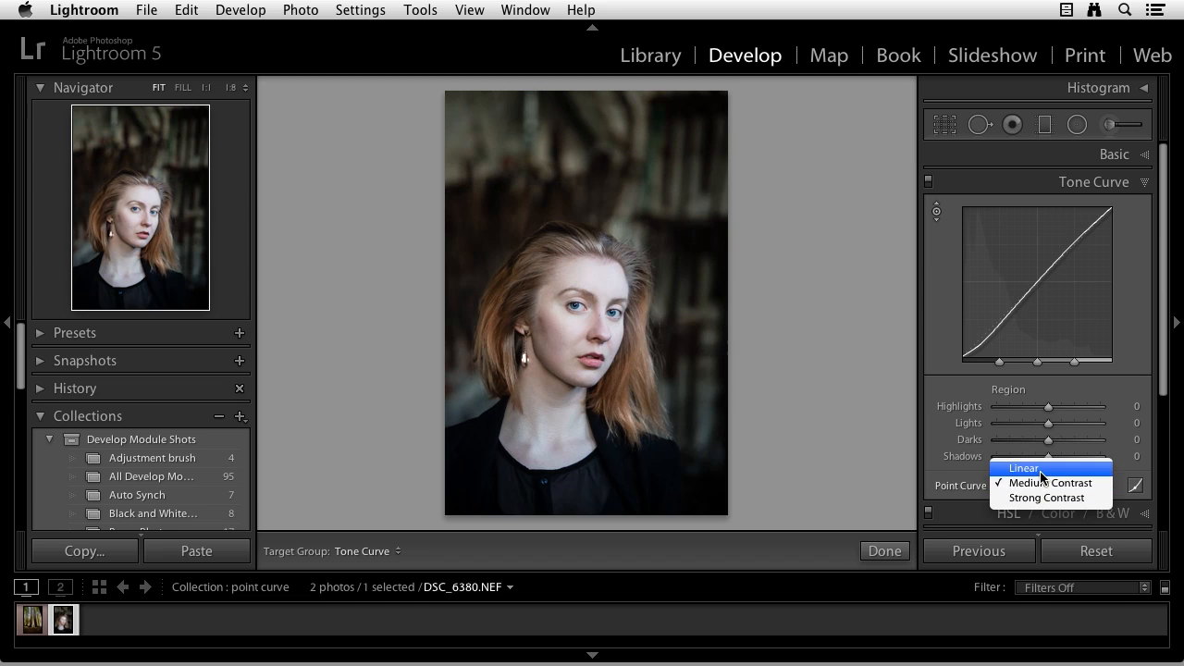
pyautogui.click(1037, 462)
pyautogui.click(1036, 486)
pyautogui.click(1038, 483)
pyautogui.click(1035, 487)
pyautogui.click(1031, 468)
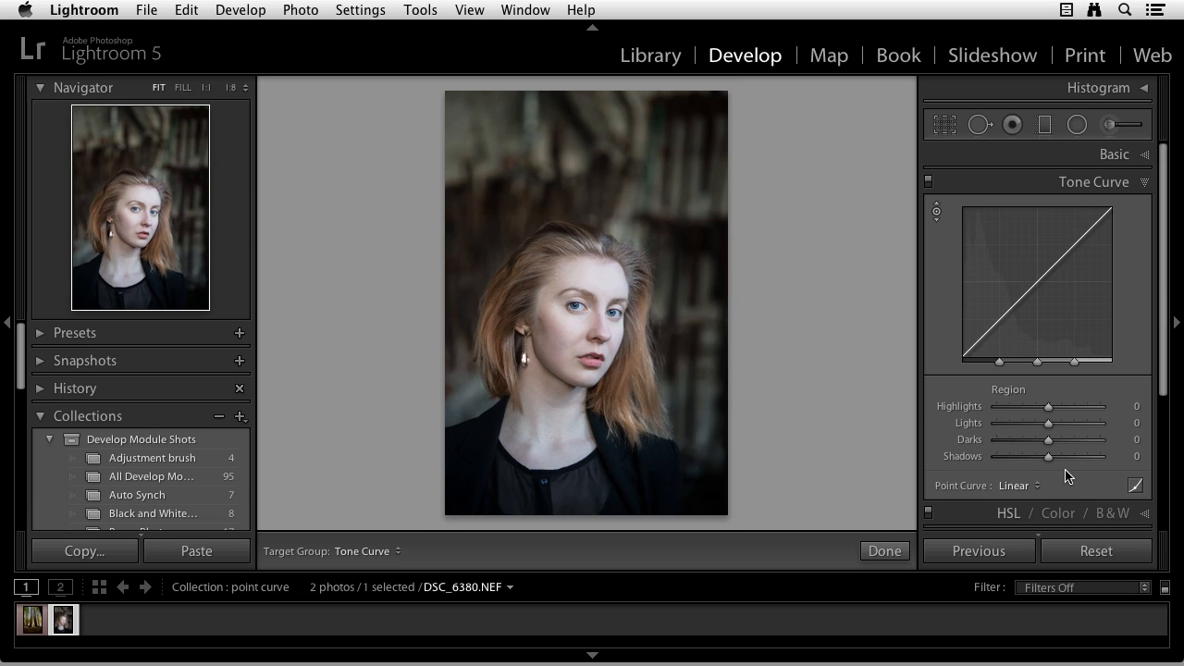
# Switch the tone curve to point curve editing and add a control point at the middle of the RGB curve
pyautogui.click(1136, 488)
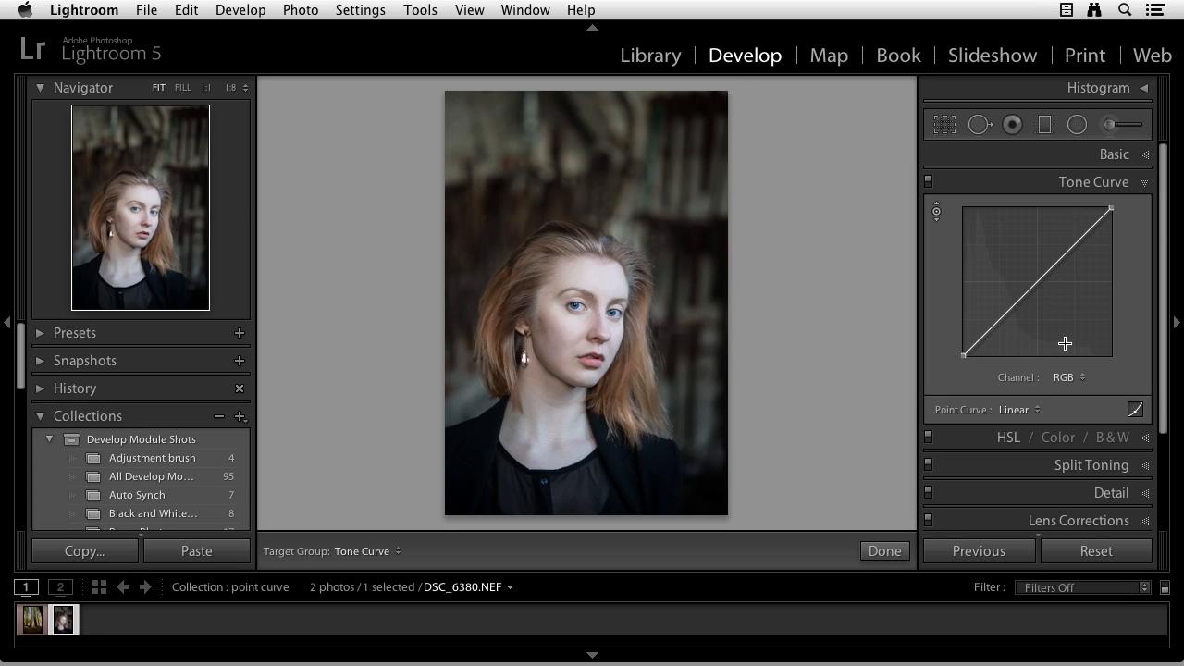
pyautogui.click(1037, 284)
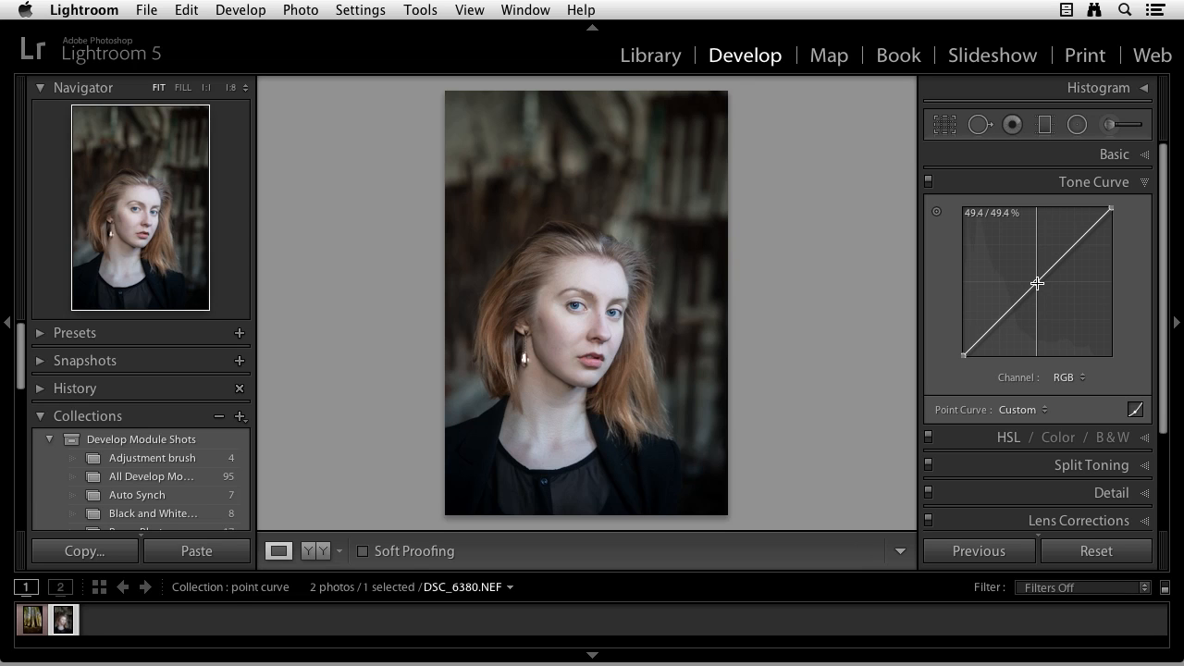
# Lower the RGB curve's middle point to about 51.0 / 38.8 %, return it to the diagonal, and keep the RGB channel
pyautogui.moveTo(1037, 283)
pyautogui.mouseDown()
pyautogui.moveTo(1030, 264)
pyautogui.moveTo(1039, 298)
pyautogui.mouseUp()
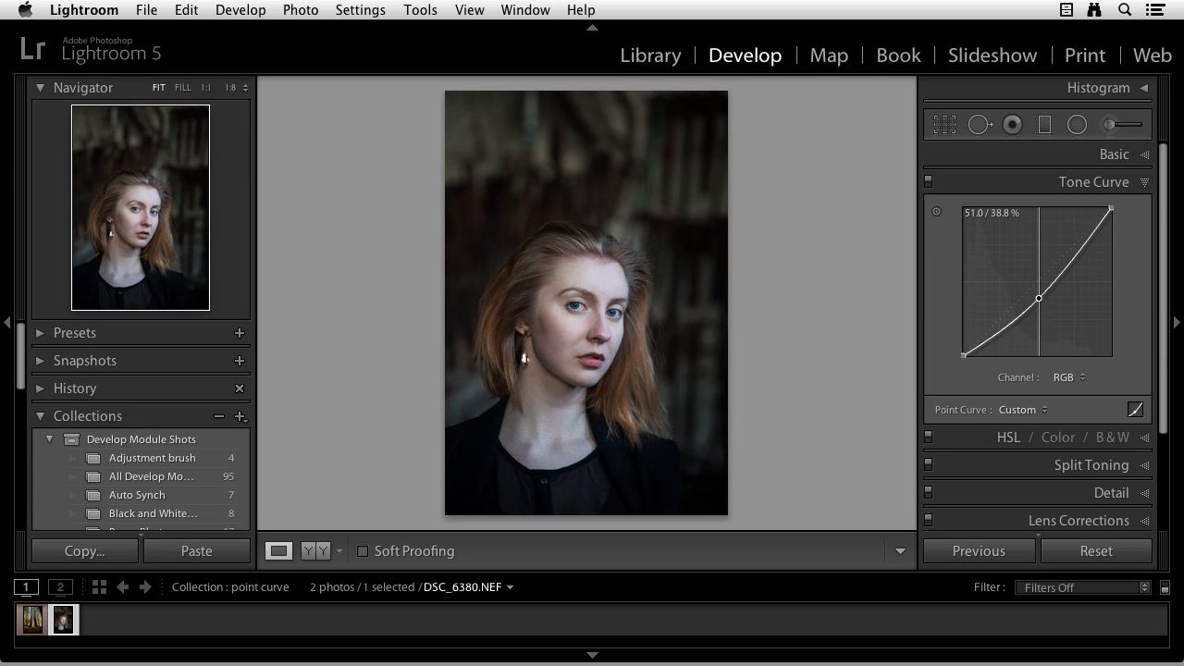
pyautogui.moveTo(1039, 298)
pyautogui.mouseDown()
pyautogui.moveTo(1031, 207)
pyautogui.moveTo(1035, 327)
pyautogui.moveTo(1035, 283)
pyautogui.mouseUp()
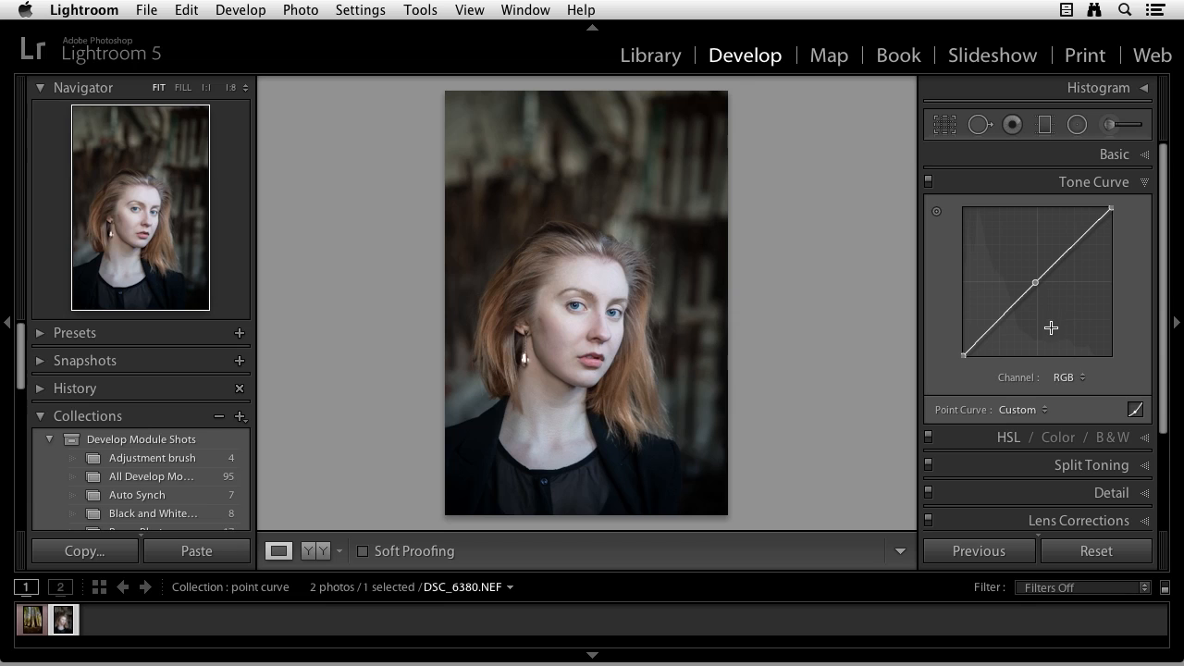
pyautogui.click(1081, 378)
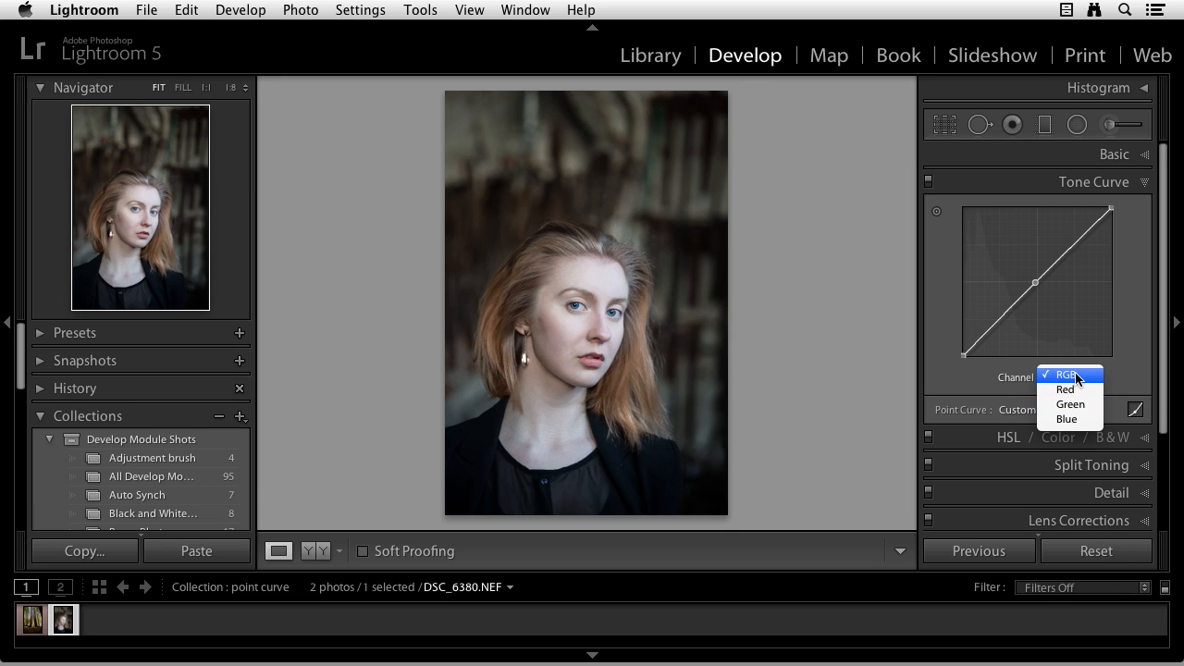
pyautogui.click(1077, 376)
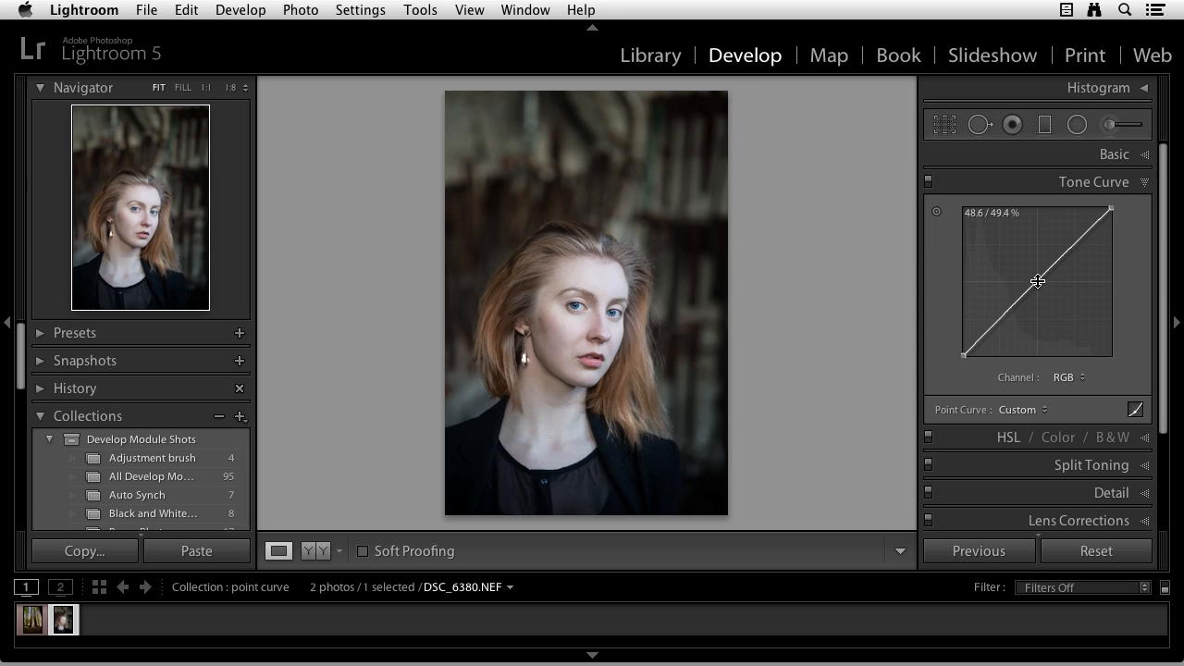
# Build an S-shaped RGB curve by anchoring the midpoint, lowering the shadows with targeted adjustment on the background, and raising a highlight point
pyautogui.moveTo(1037, 281)
pyautogui.mouseDown()
pyautogui.moveTo(1035, 272)
pyautogui.moveTo(1039, 298)
pyautogui.moveTo(1037, 282)
pyautogui.mouseUp()
pyautogui.click(937, 214)
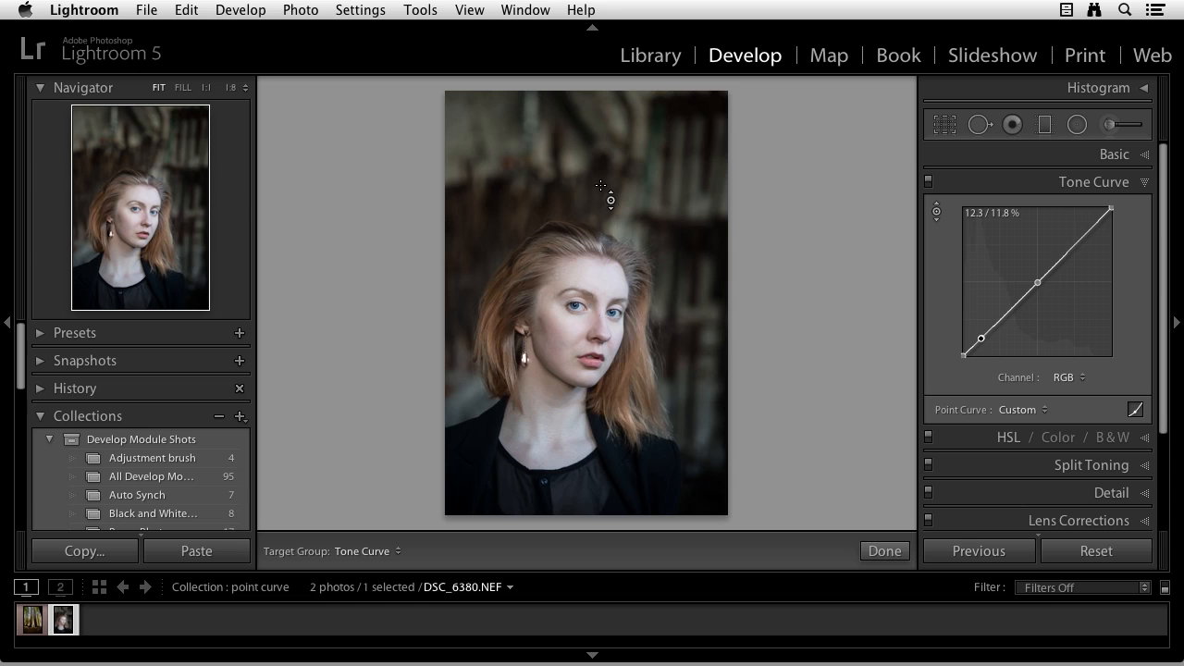
pyautogui.moveTo(602, 185)
pyautogui.mouseDown()
pyautogui.moveTo(601, 139)
pyautogui.moveTo(601, 207)
pyautogui.mouseUp()
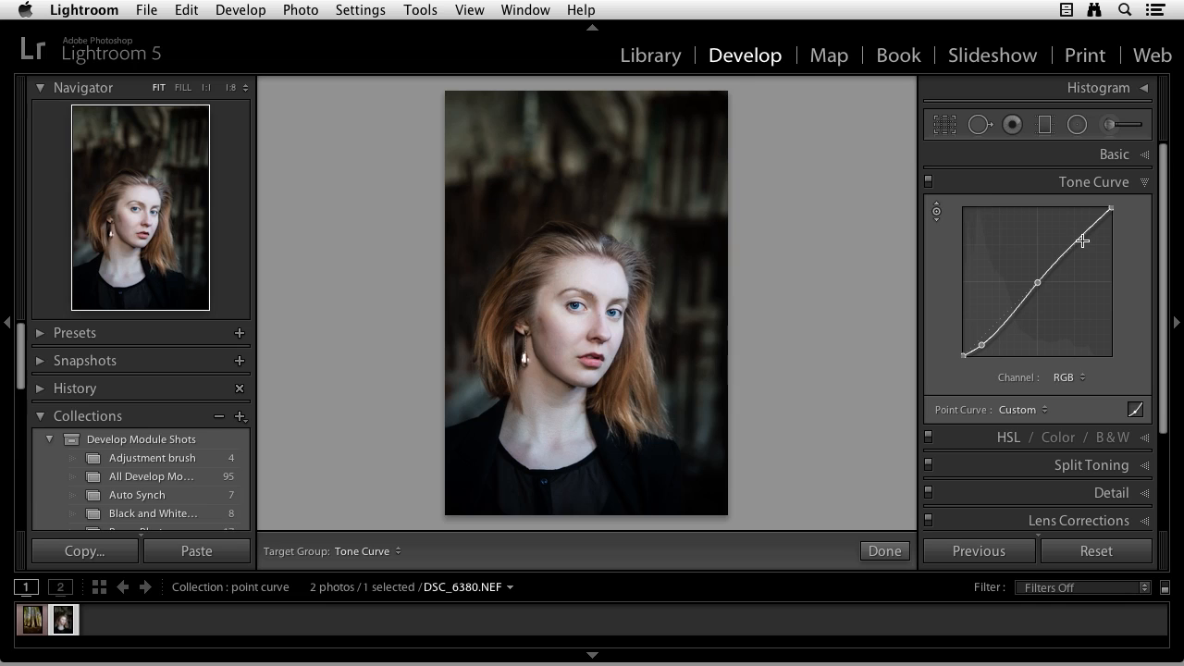
pyautogui.click(601, 282)
pyautogui.moveTo(600, 281); pyautogui.dragTo(600, 305)
pyautogui.moveTo(1088, 240)
pyautogui.mouseDown()
pyautogui.moveTo(1088, 252)
pyautogui.moveTo(1088, 220)
pyautogui.mouseUp()
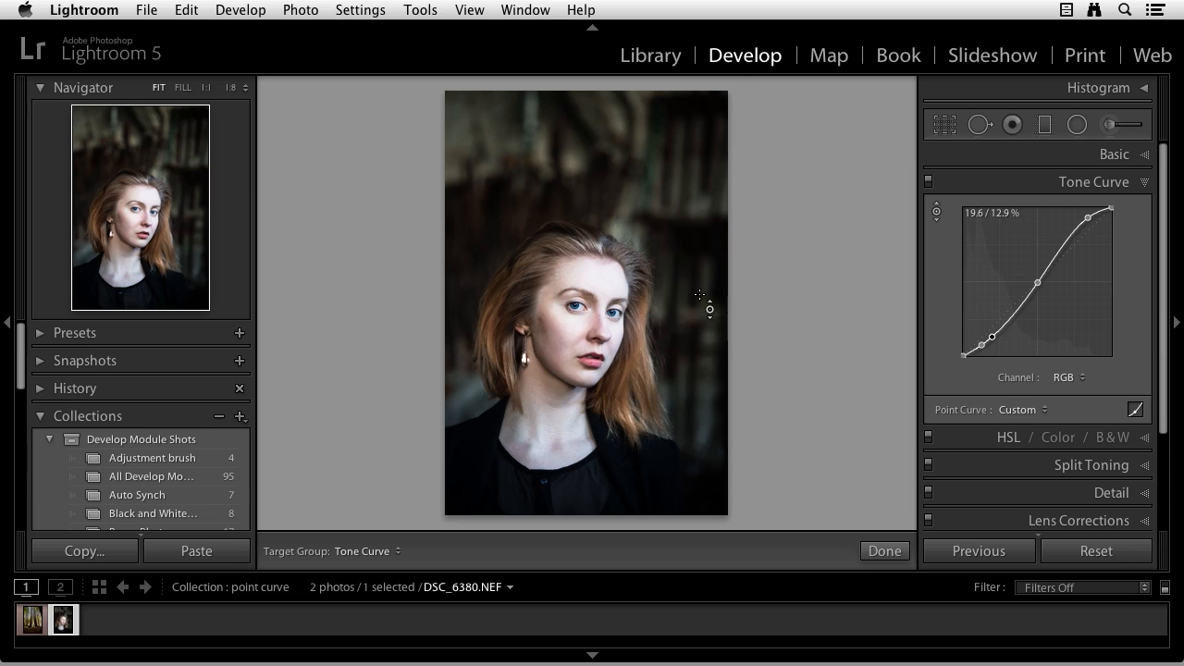
# Add an upper-midtone control point lowered to about 64.7 / 62.0 %, and flatten the whole RGB curve
pyautogui.click(1058, 253)
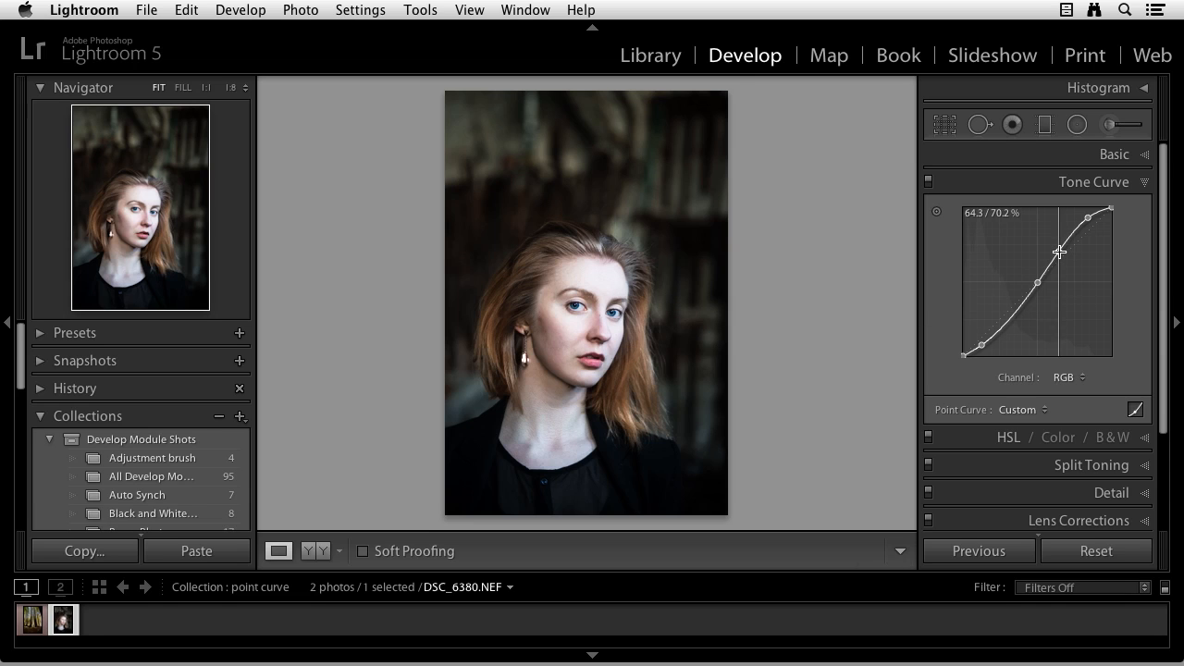
pyautogui.moveTo(1058, 254); pyautogui.dragTo(1059, 264)
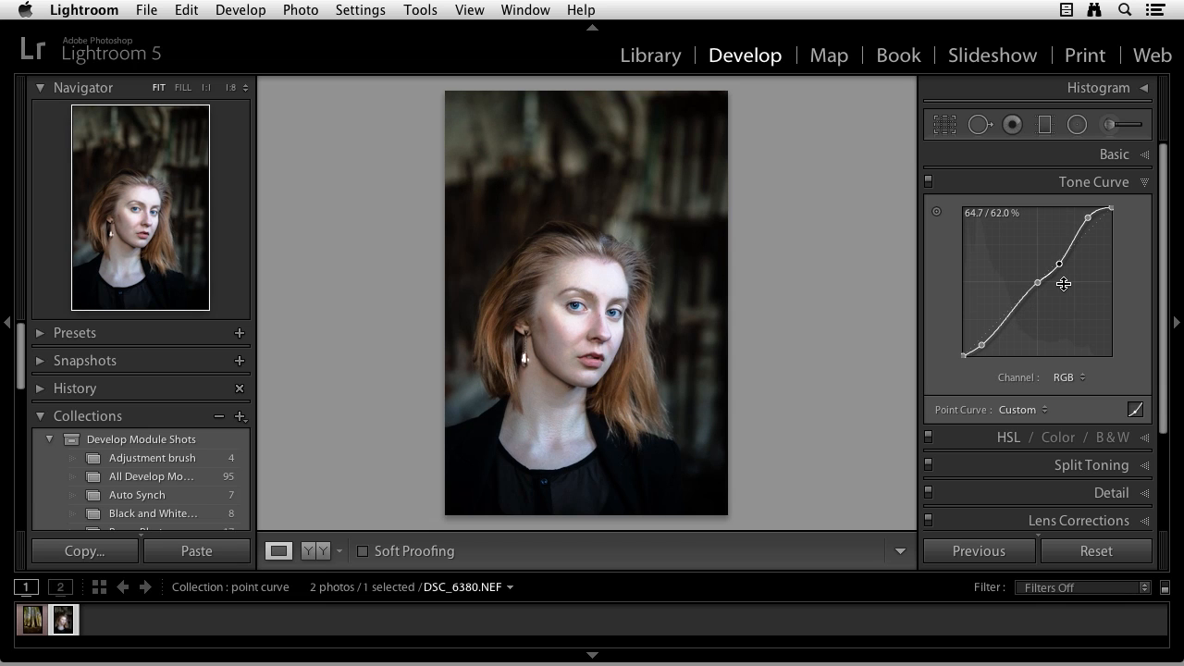
pyautogui.rightClick(1019, 230)
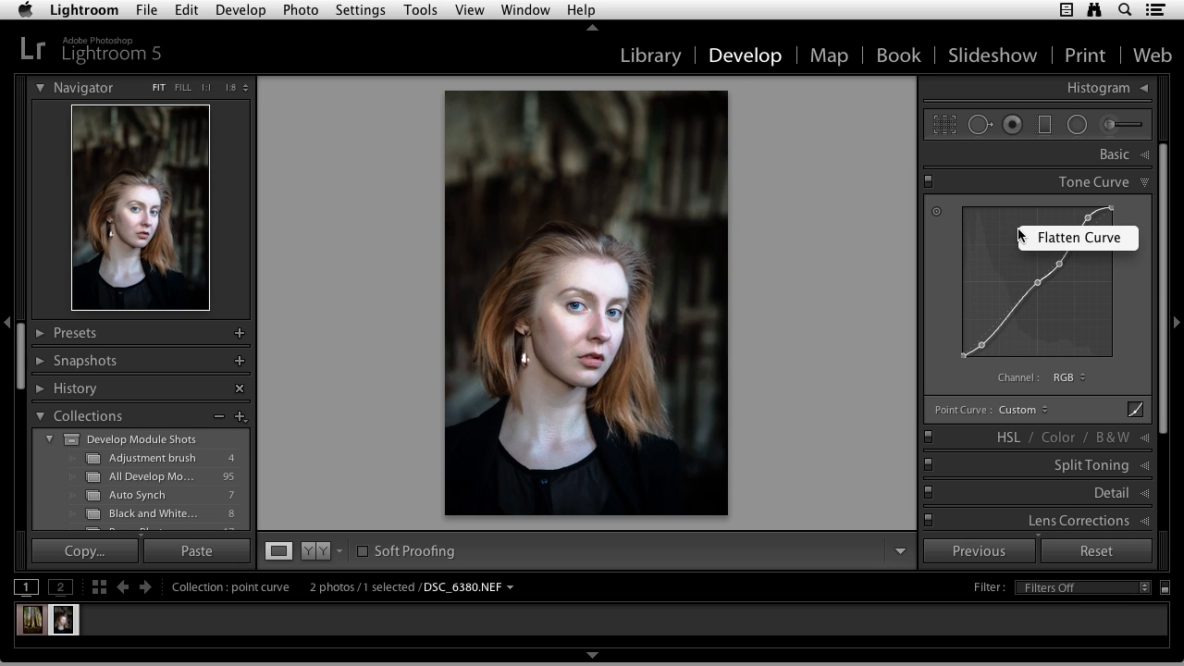
pyautogui.click(1051, 238)
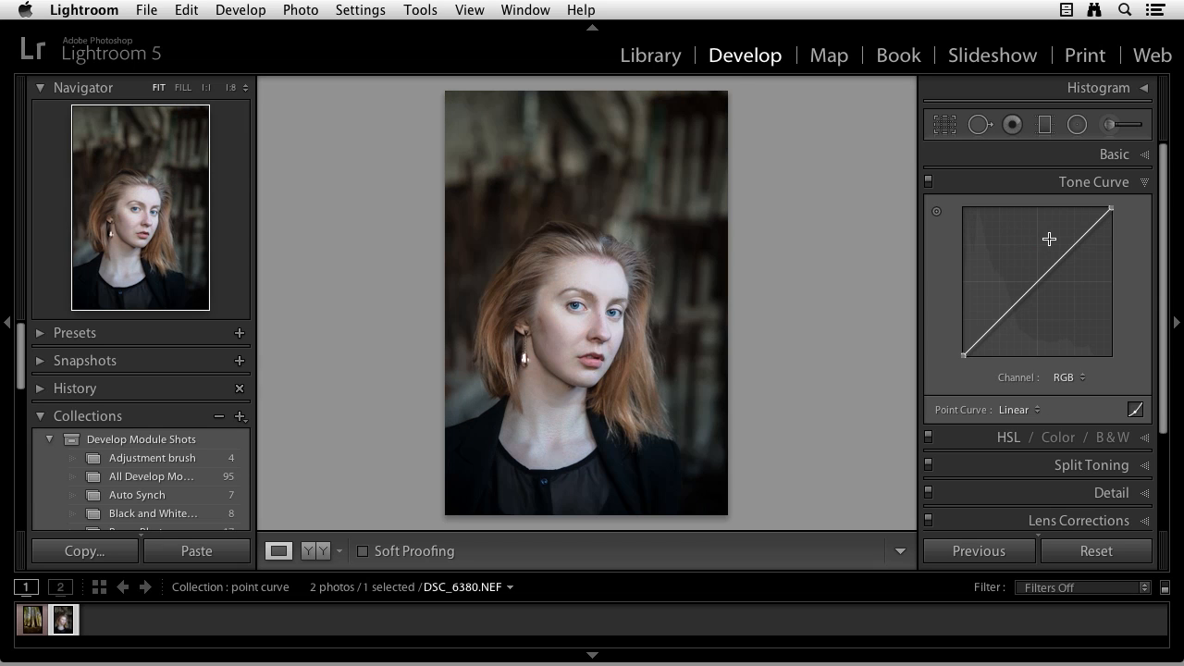
# Try the Medium Contrast point curve preset and apply Strong Contrast instead
pyautogui.click(1027, 412)
pyautogui.click(1032, 423)
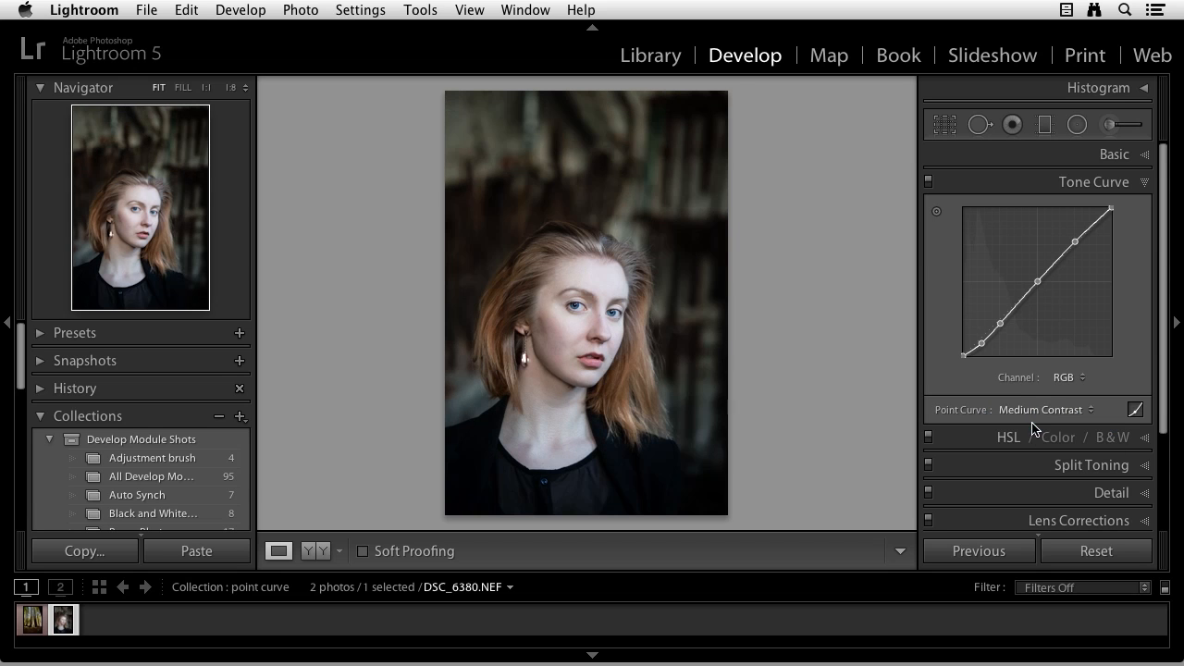
pyautogui.click(1022, 411)
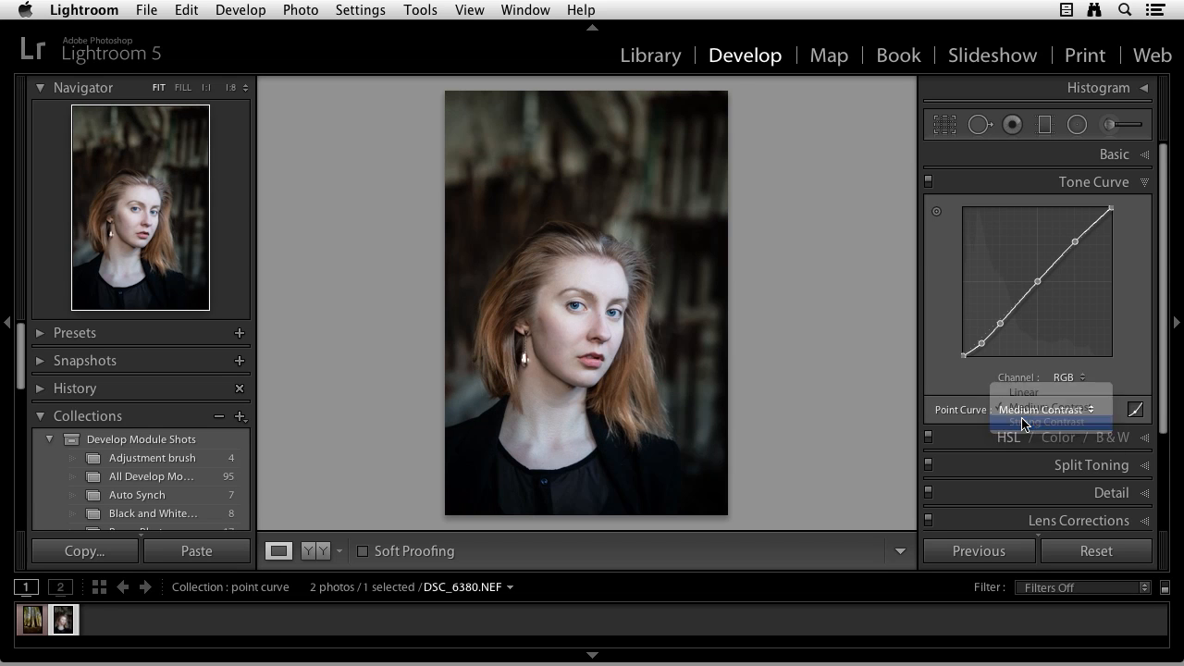
pyautogui.click(1027, 424)
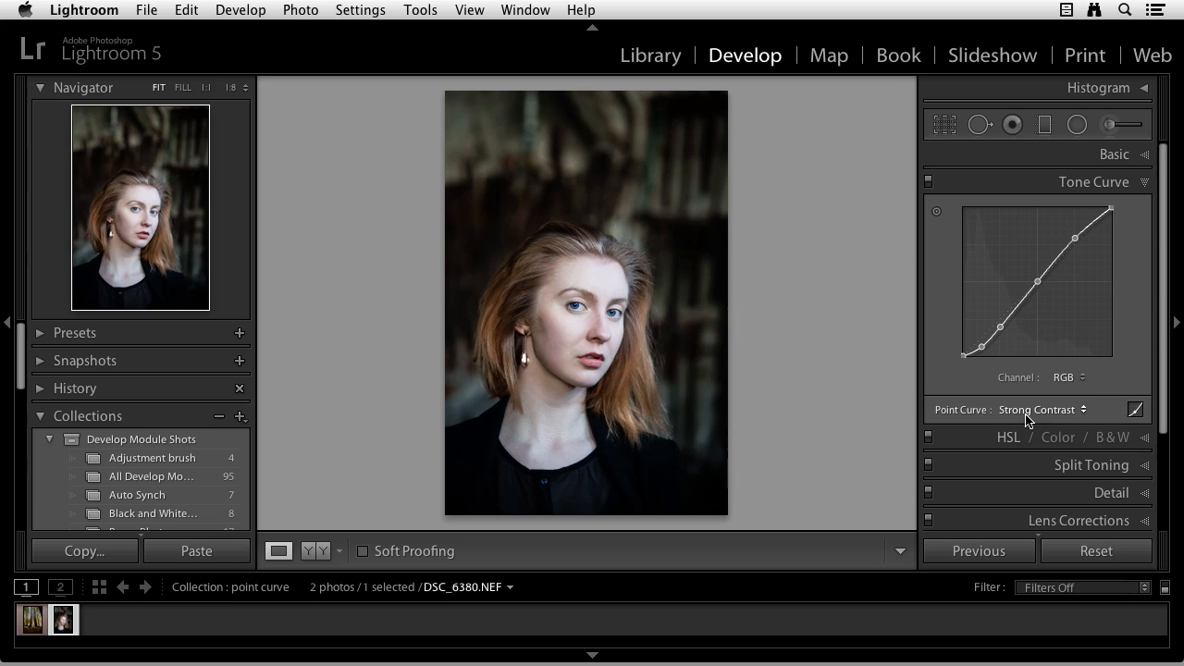
# Delete the highlight and middle control points from the RGB curve, and switch to the region sliders and back to point curve editing
pyautogui.doubleClick(1078, 240)
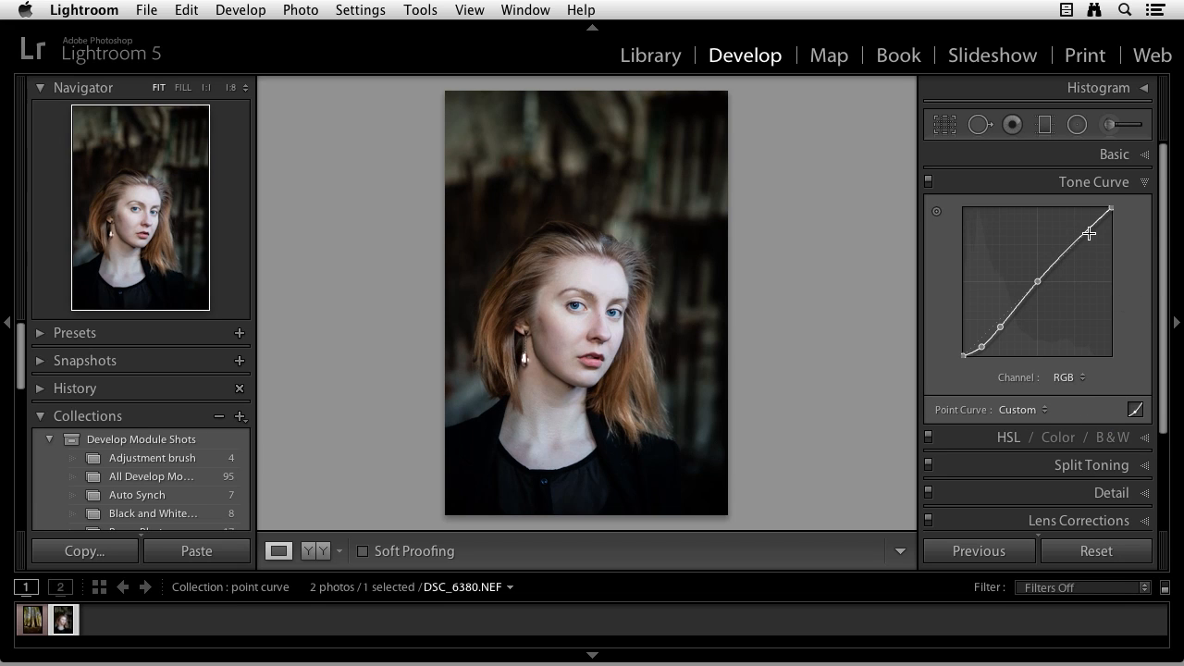
pyautogui.rightClick(1037, 282)
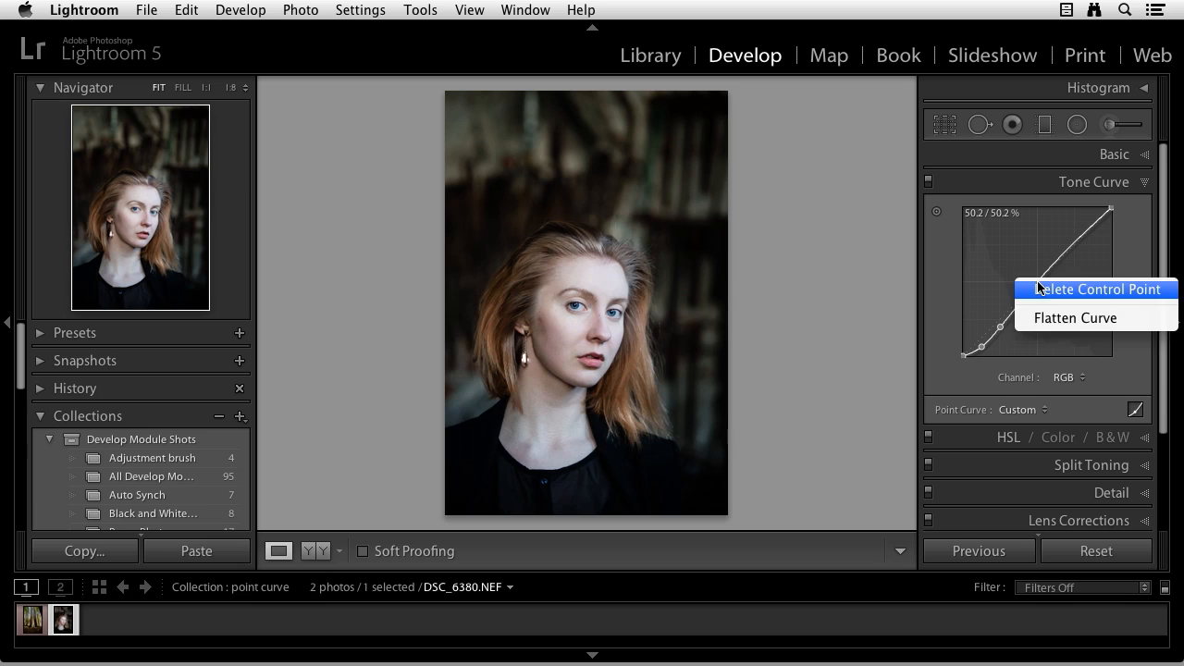
pyautogui.click(1045, 289)
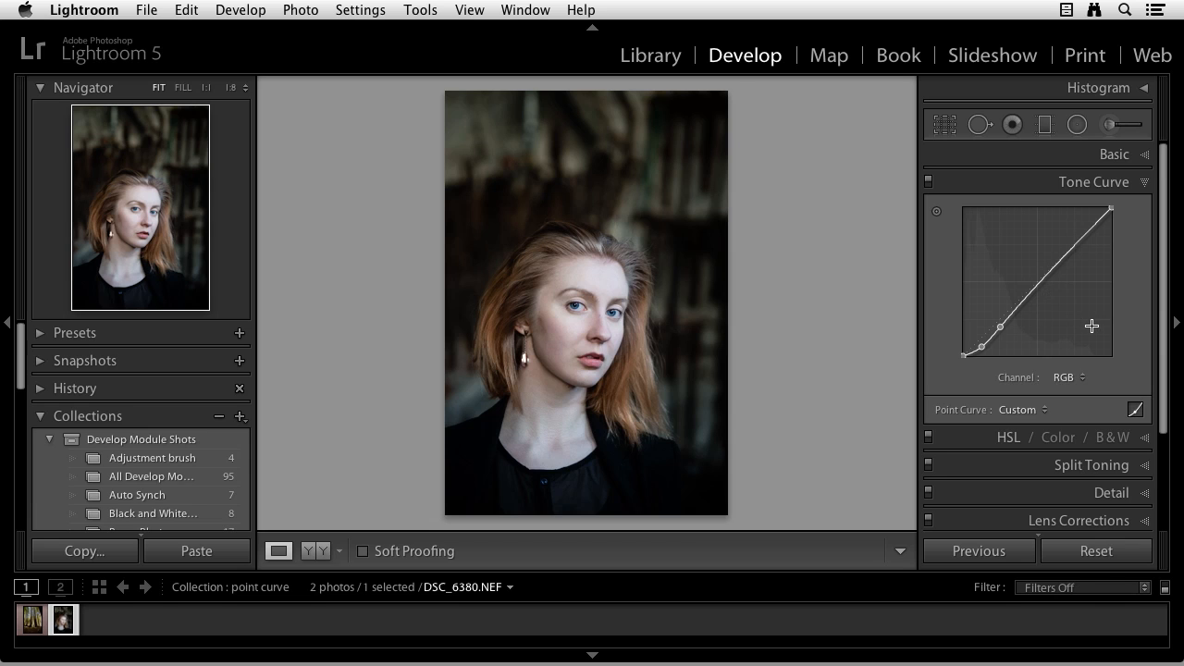
pyautogui.click(1136, 411)
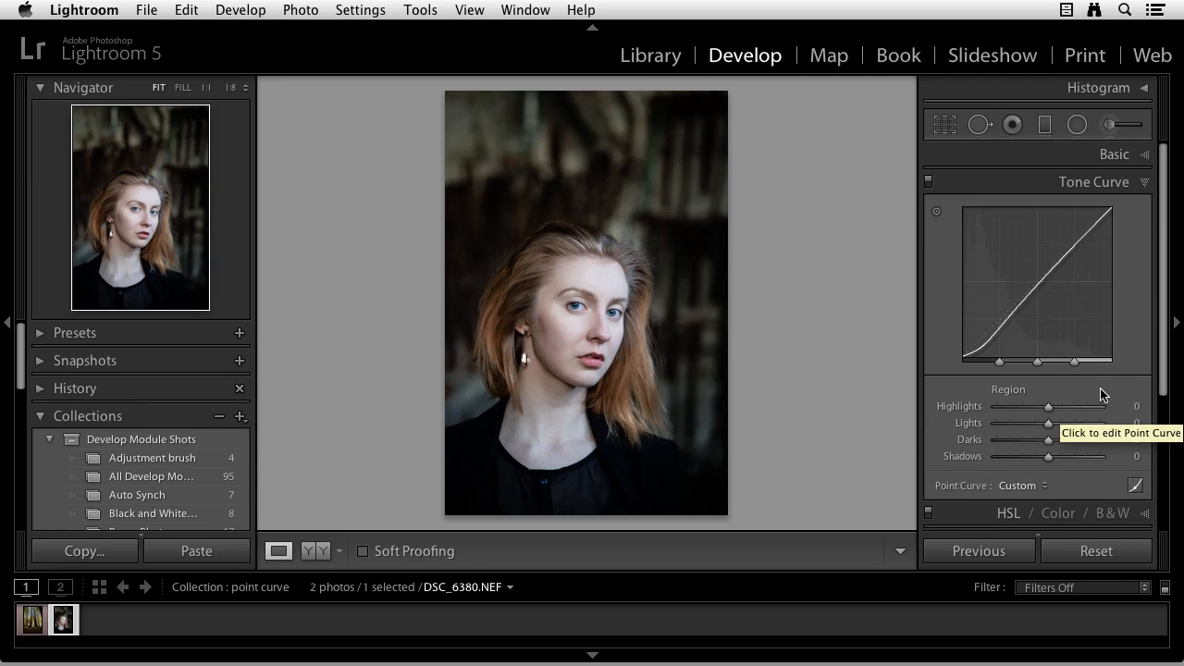
pyautogui.click(1135, 485)
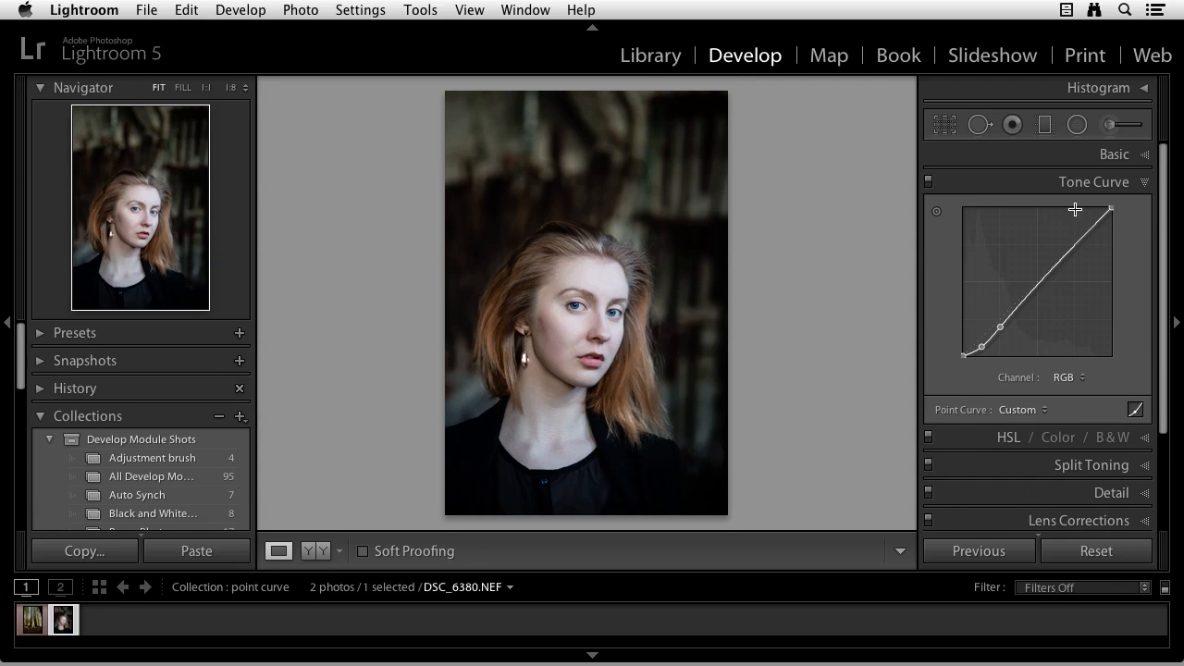